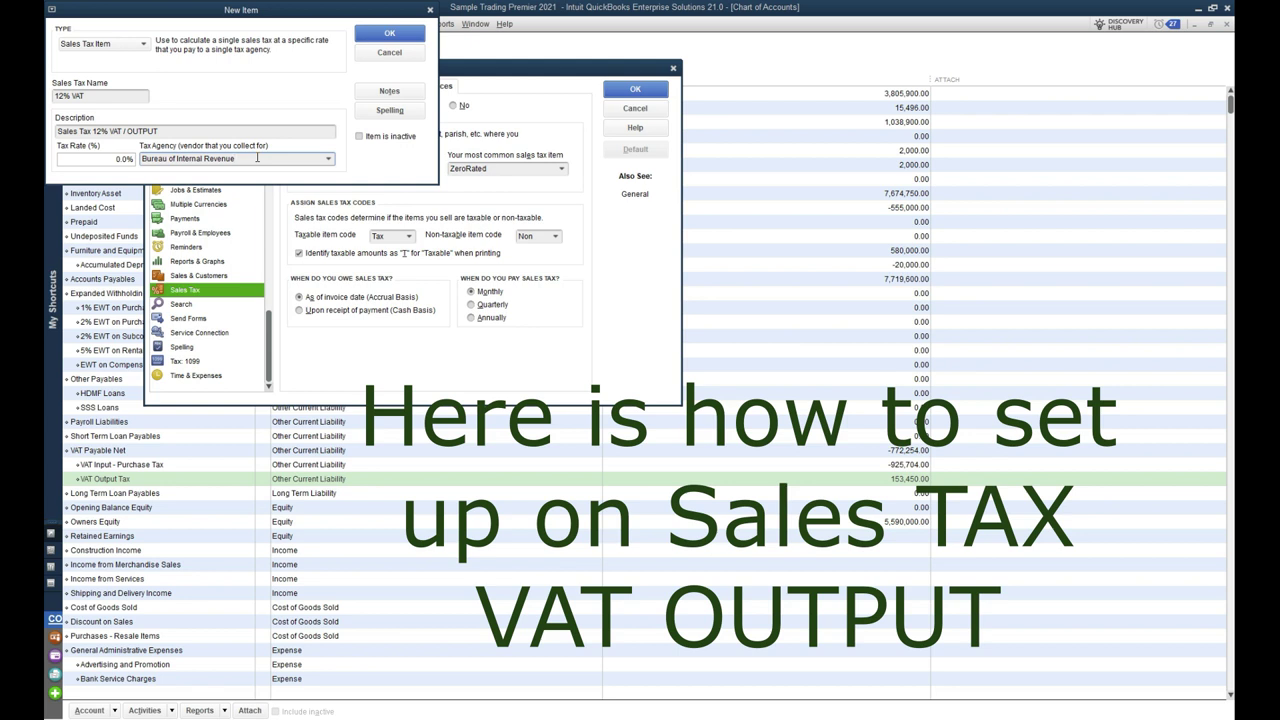
Set the new 12% VAT sales tax item's rate to 12%, then discard the item without saving it.
left_click(126, 160)
type("12%")
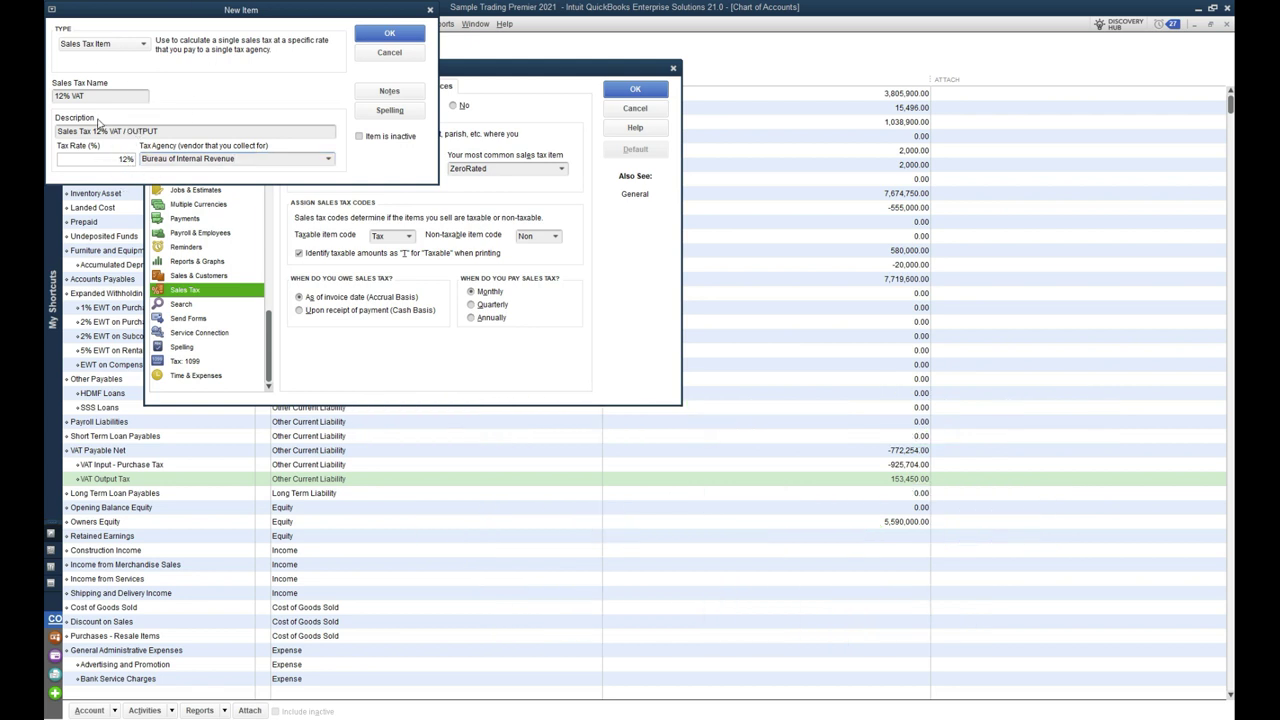
left_click(248, 132)
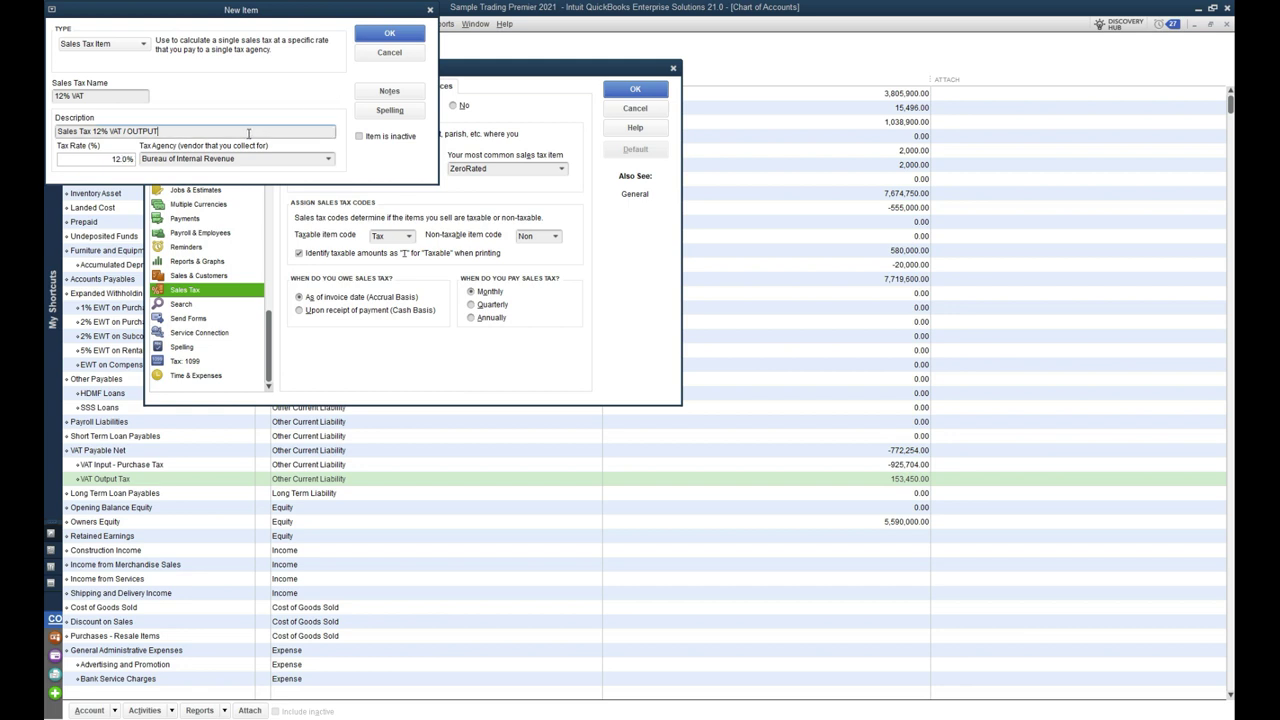
left_click(378, 36)
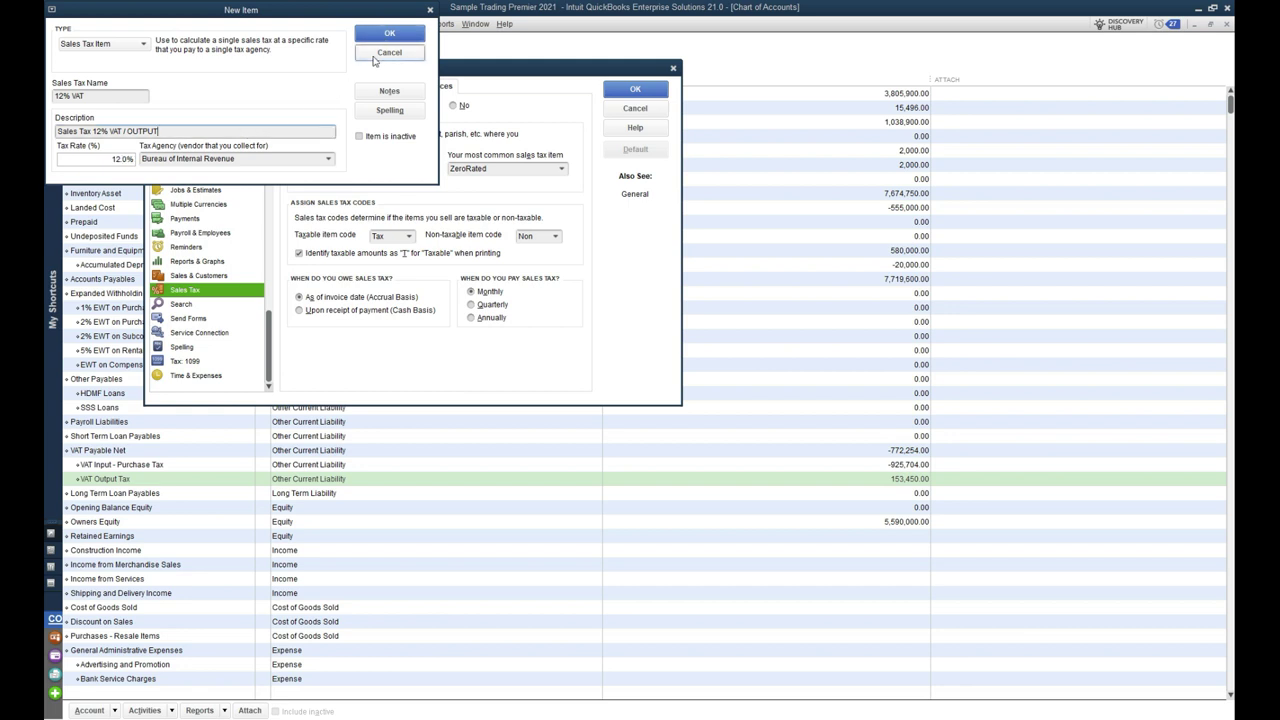
Try VAT Output and NonVAT as the company's most common sales tax item.
left_click(562, 170)
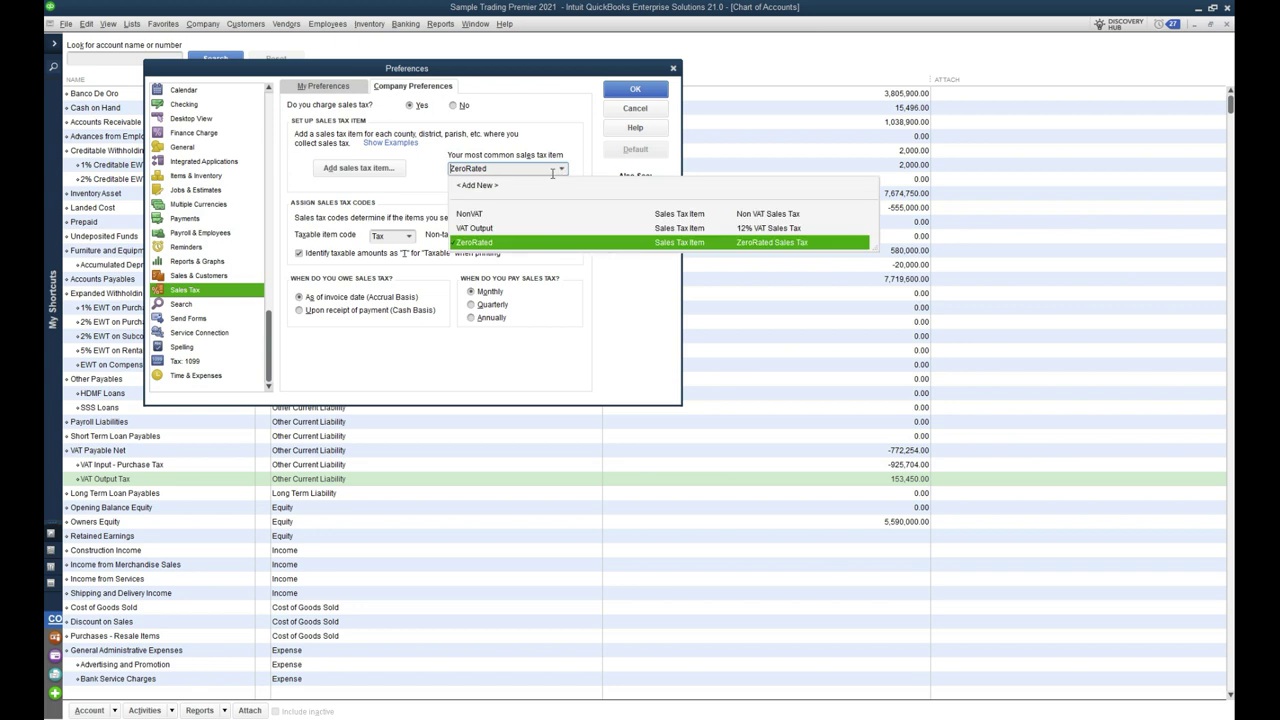
left_click(478, 228)
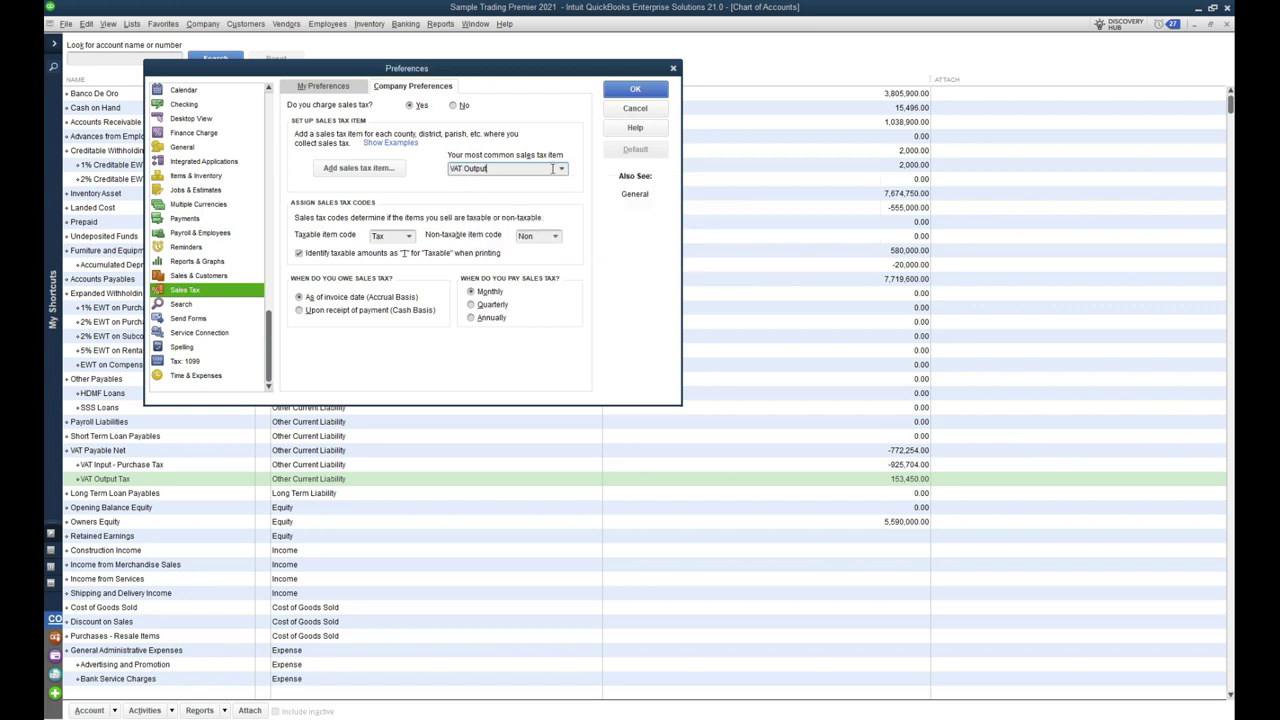
left_click(564, 172)
left_click(499, 212)
left_click(565, 172)
left_click(492, 229)
Set the most common sales tax item to ZeroRated and save the sales tax preferences.
left_click(563, 172)
left_click(484, 242)
left_click(636, 92)
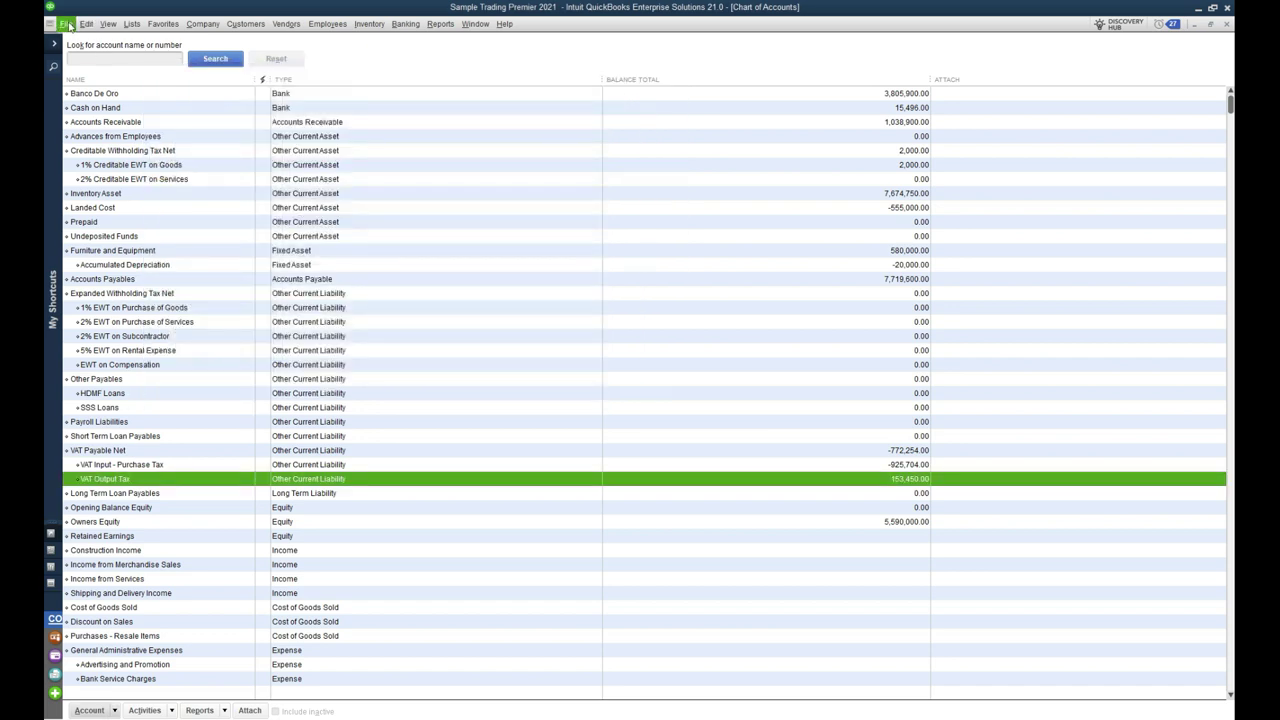
Leave the chart of accounts and start a new invoice for the customer Lazada.
left_click(50, 23)
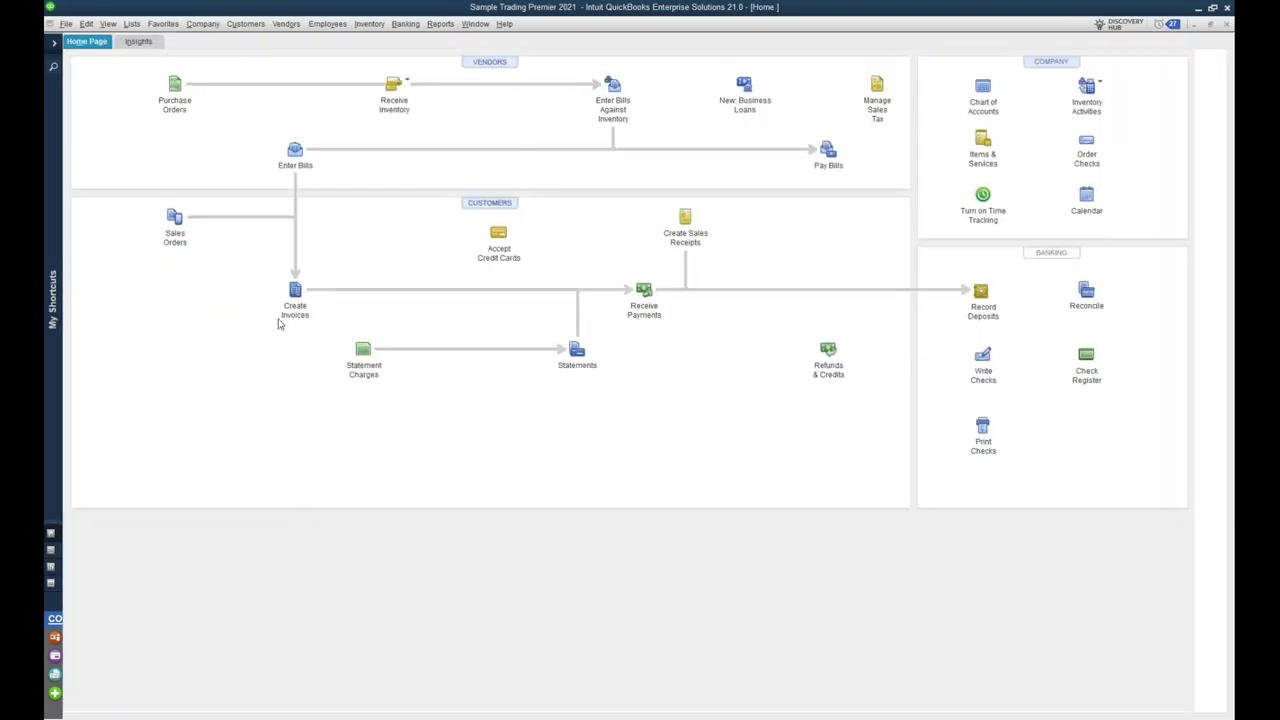
left_click(293, 294)
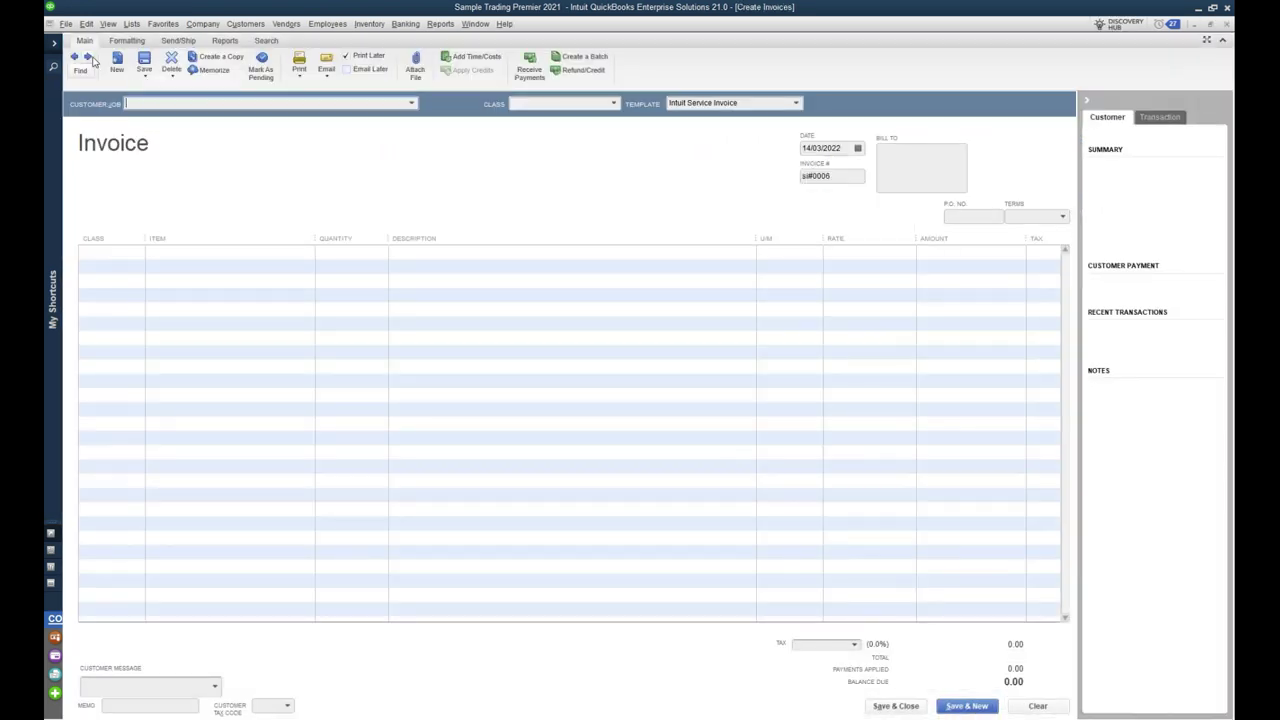
left_click(411, 103)
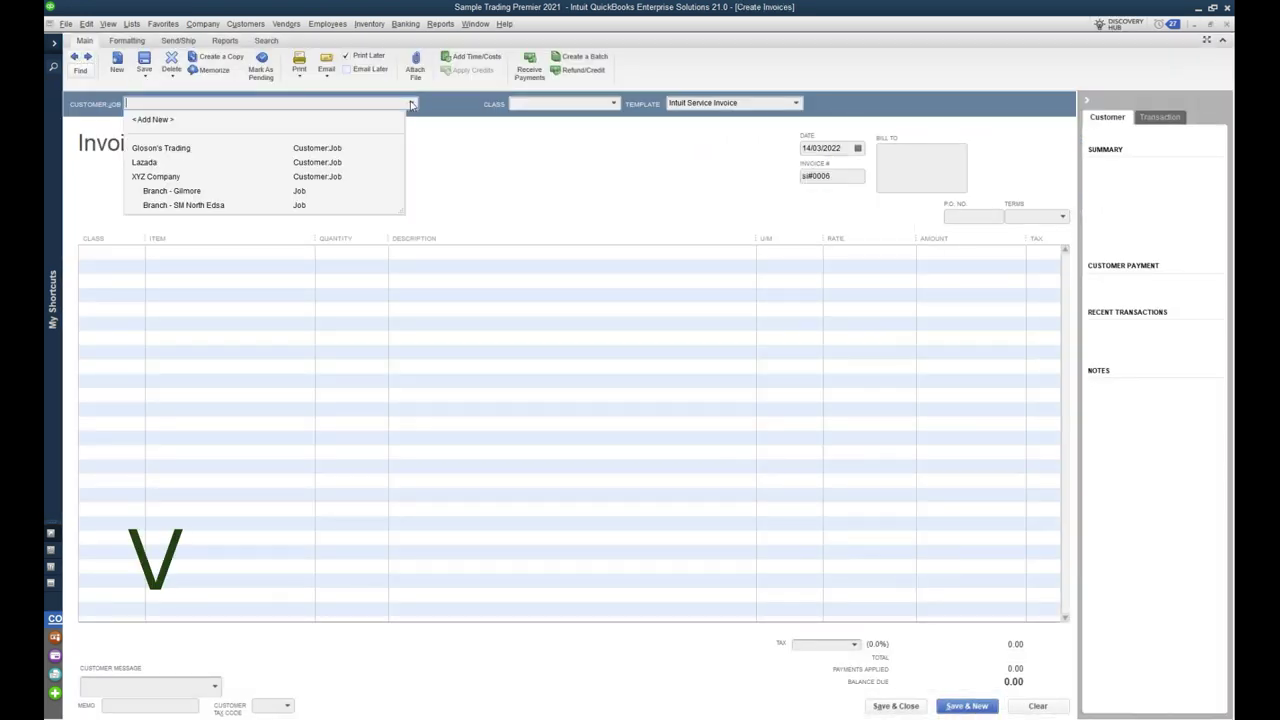
left_click(152, 162)
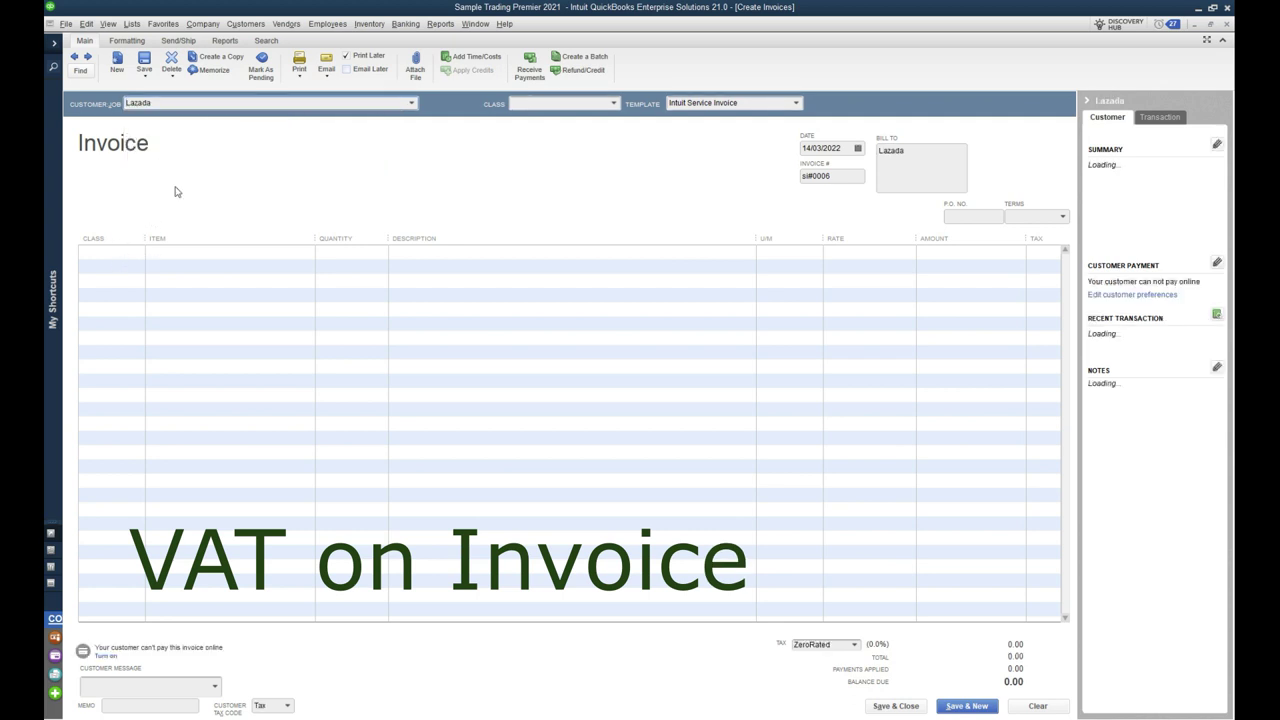
Change the invoice's customer to Gloson's Trading and create the invoice for all of its available sales order dated 01/03/2022.
left_click(411, 103)
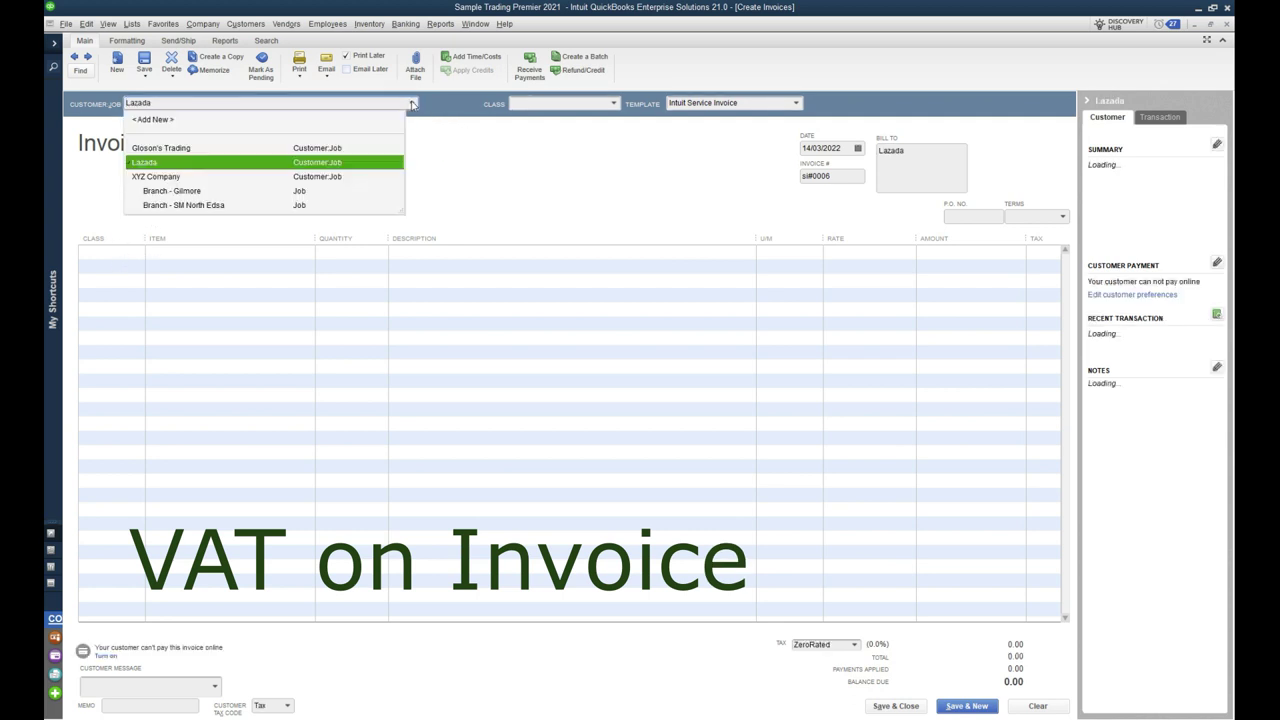
left_click(232, 147)
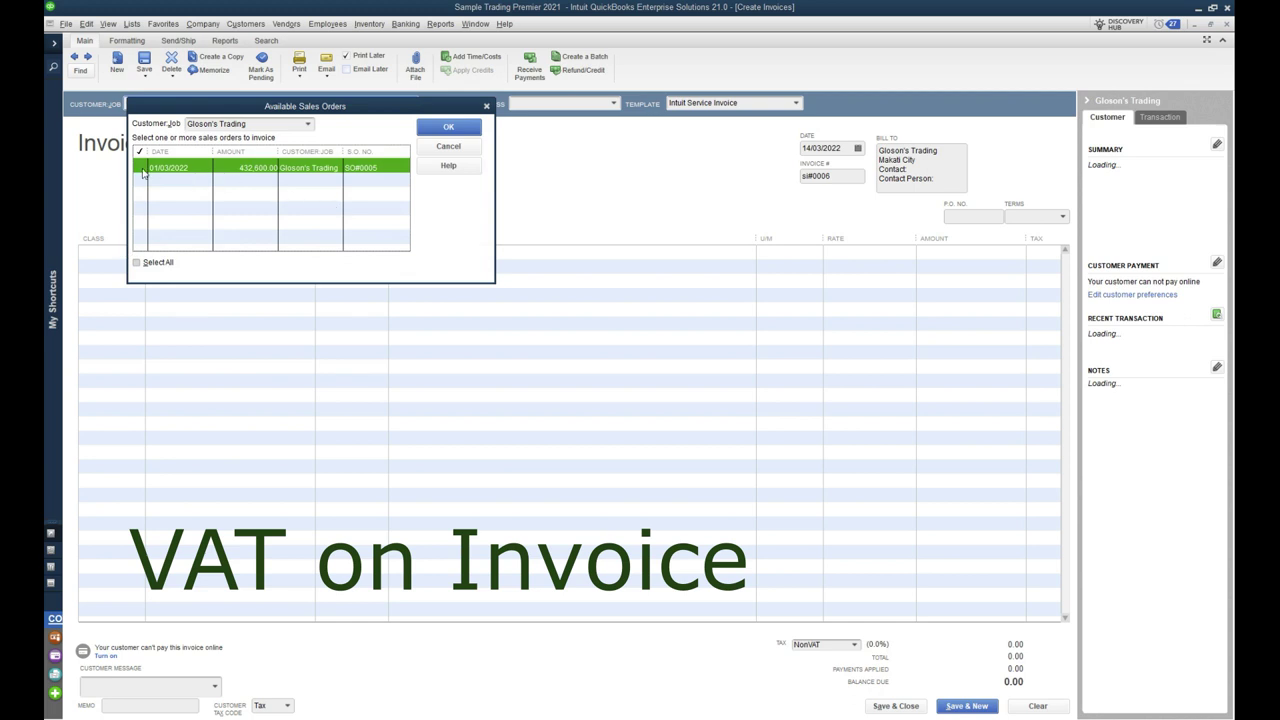
left_click(448, 127)
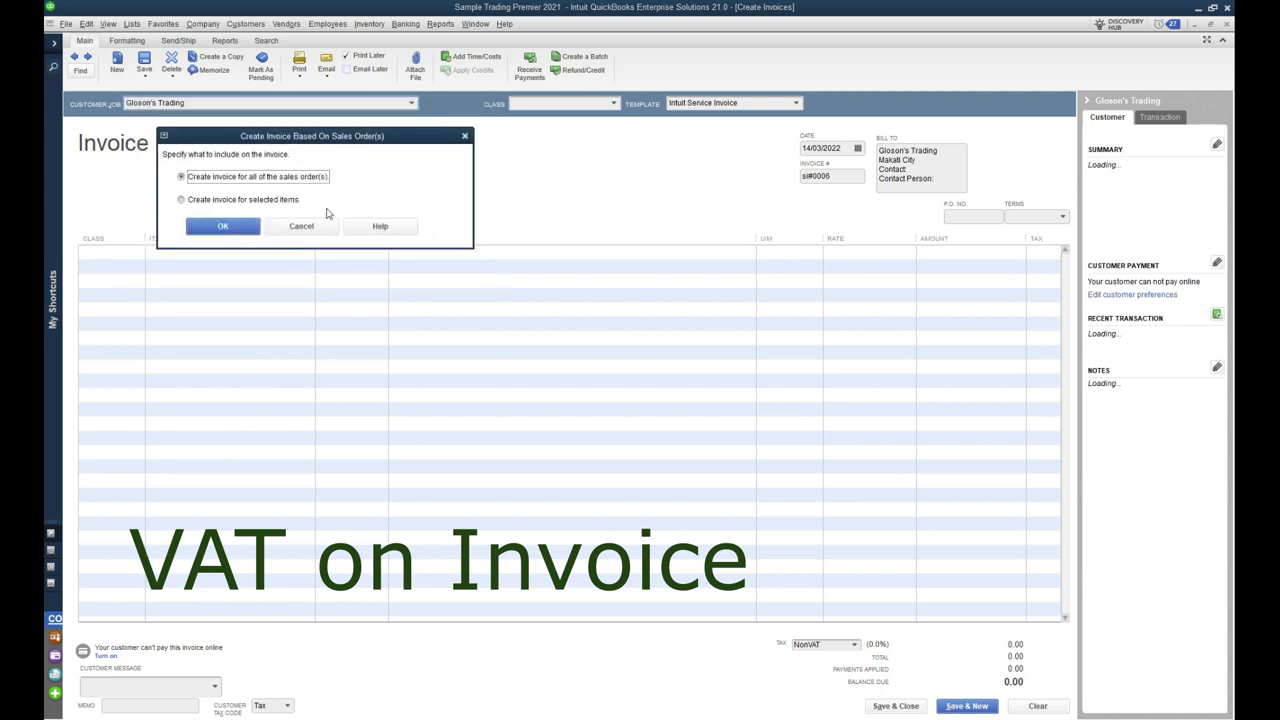
left_click(234, 228)
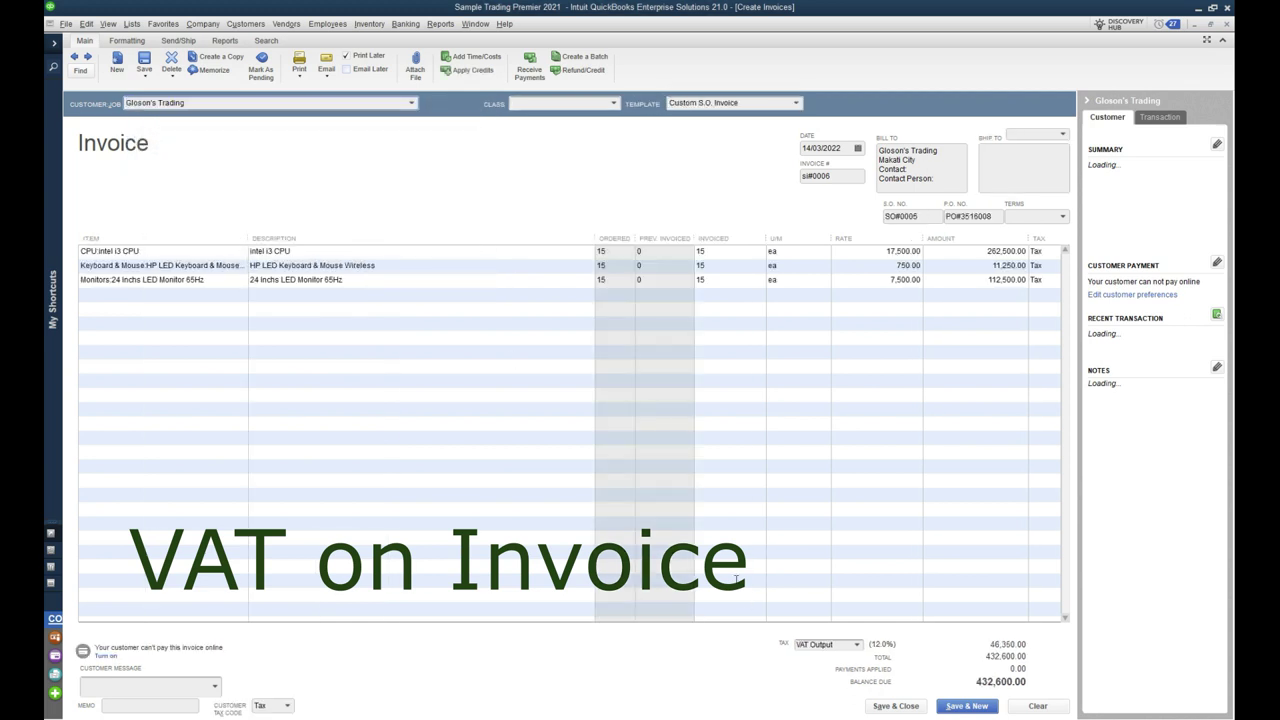
Review the sales tax items available for the invoice without changing the selected tax.
left_click(856, 645)
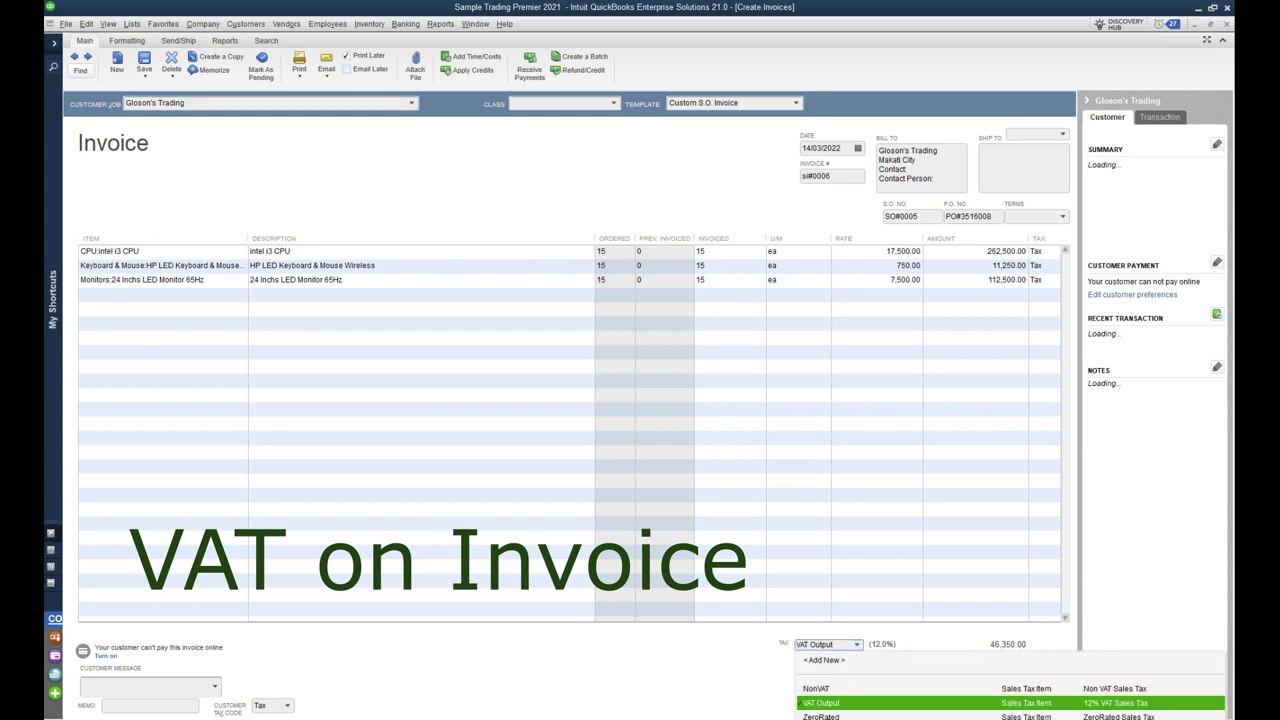
left_click(903, 339)
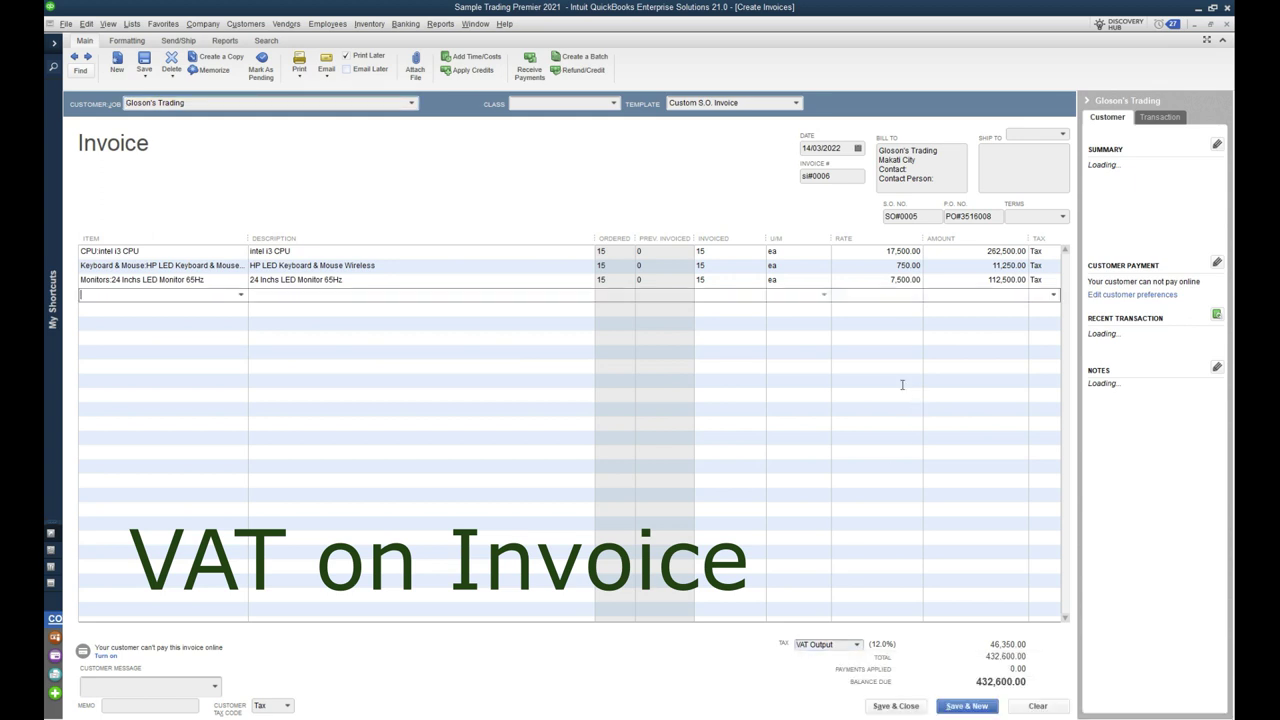
left_click(856, 645)
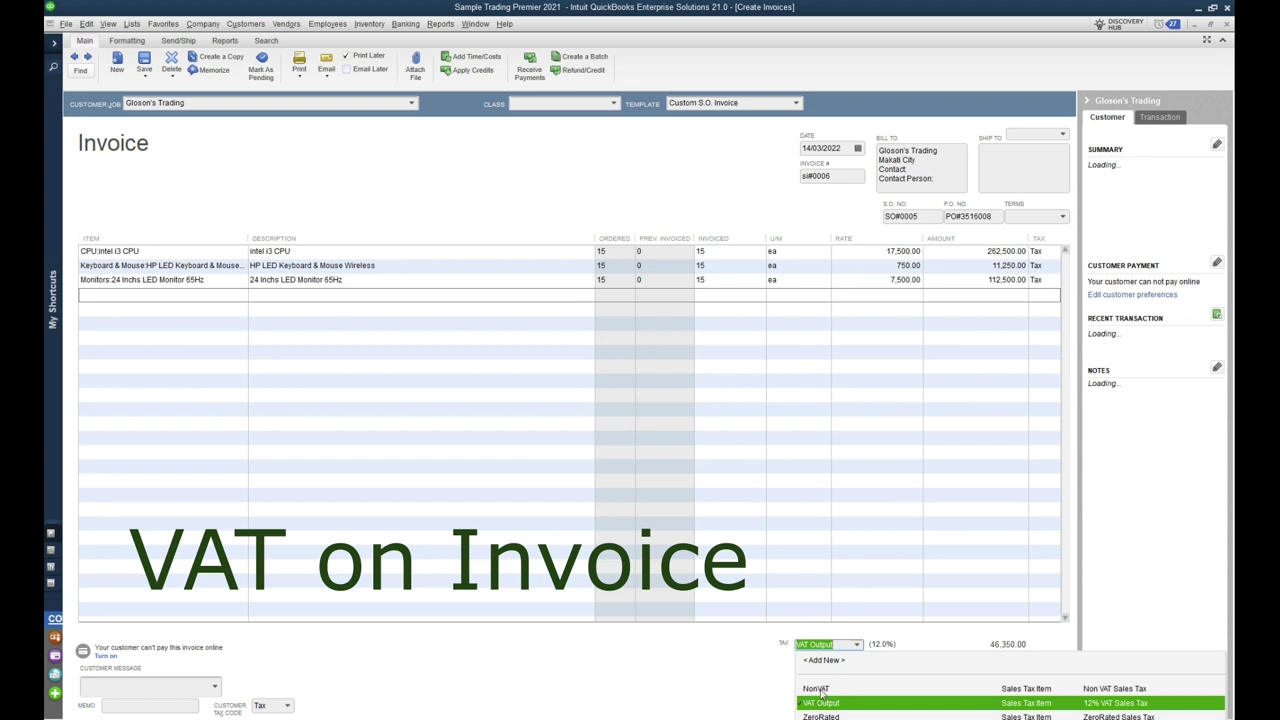
left_click(847, 506)
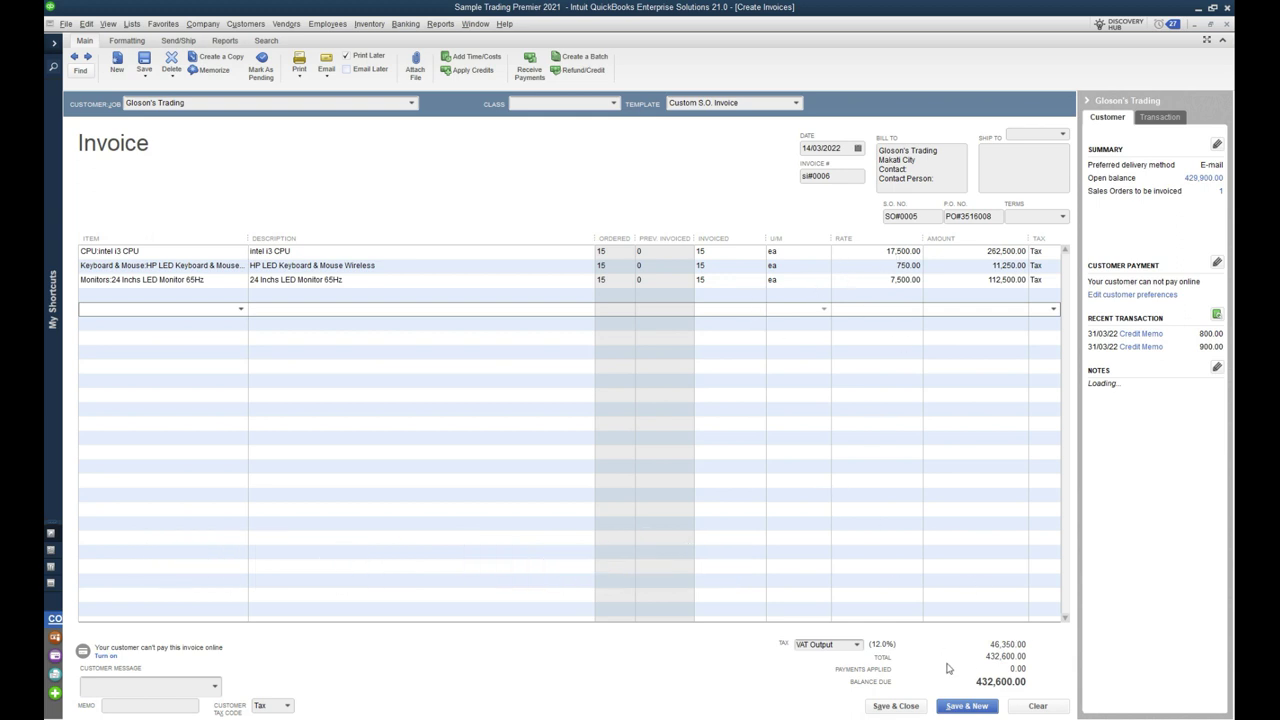
Set the invoice number to SI#0015.
left_click(840, 178)
left_click(804, 176)
type("I")
key("BackSpace")
Save and close the invoice without assigning classes to its items, and cancel applying the customer's credits.
left_click(908, 706)
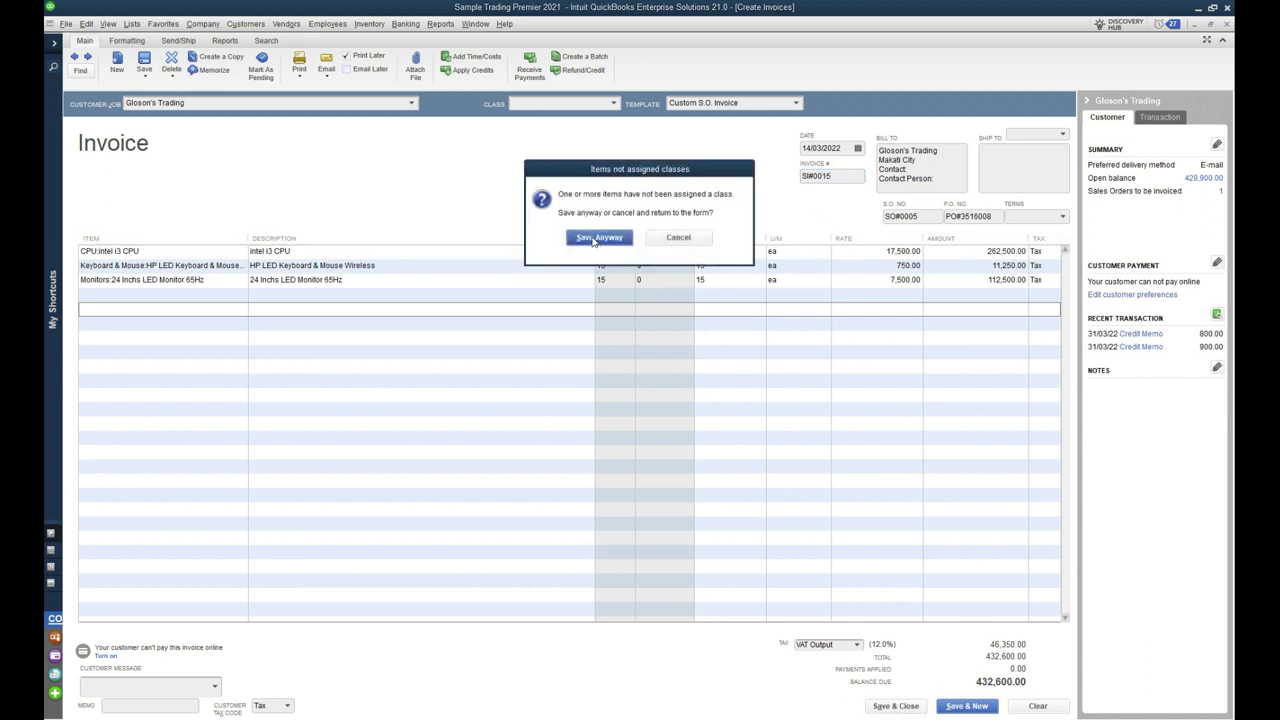
left_click(593, 236)
left_click(604, 300)
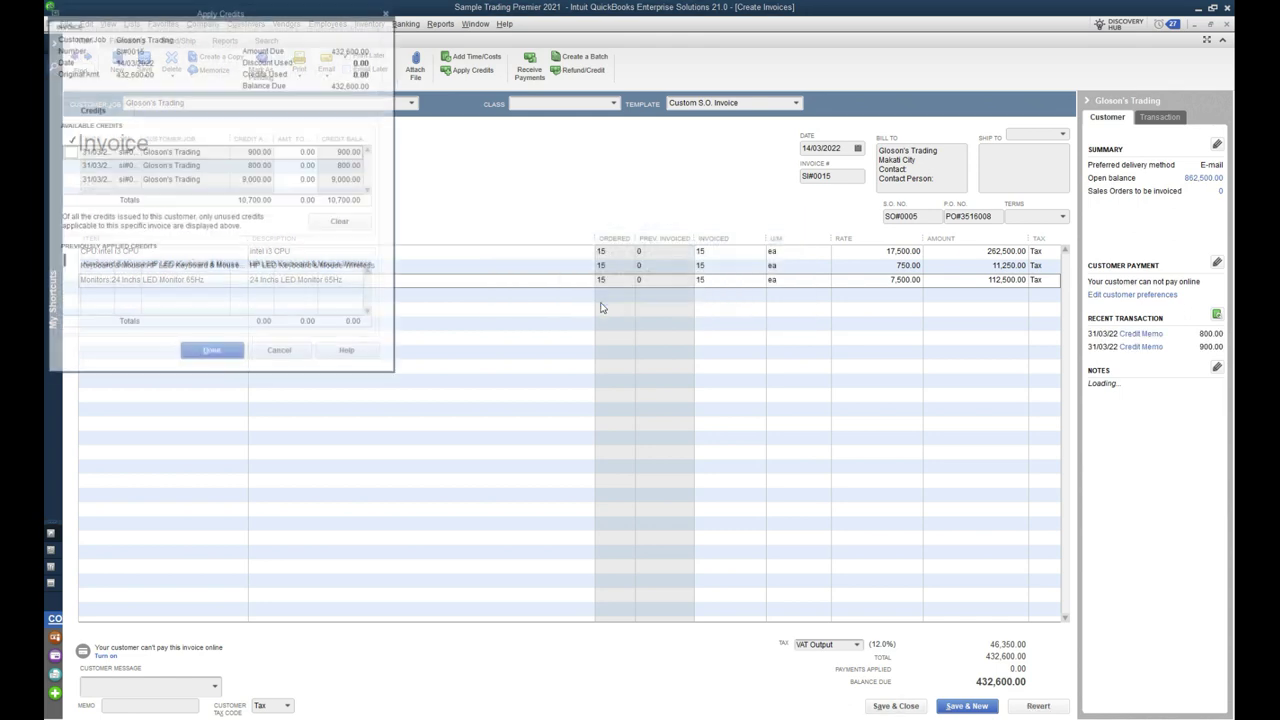
left_click(280, 354)
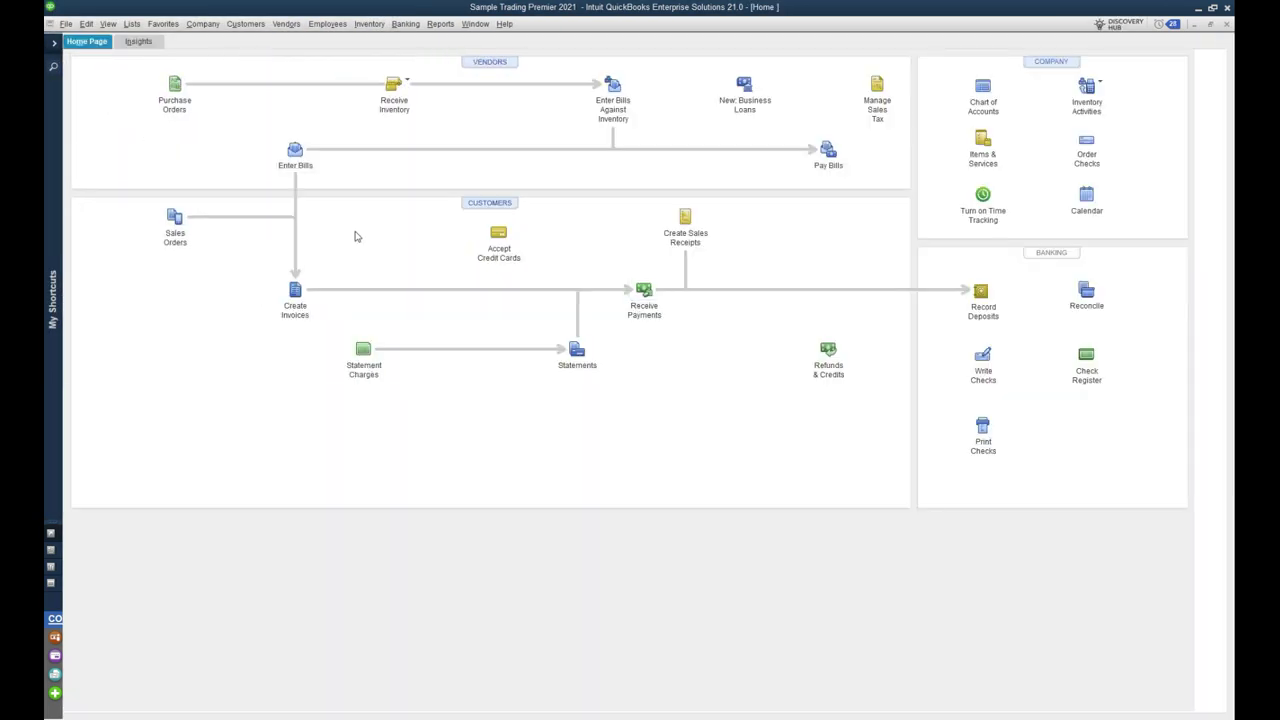
Start a new bill for the vendor New Jersey Office Supplies.
left_click(303, 160)
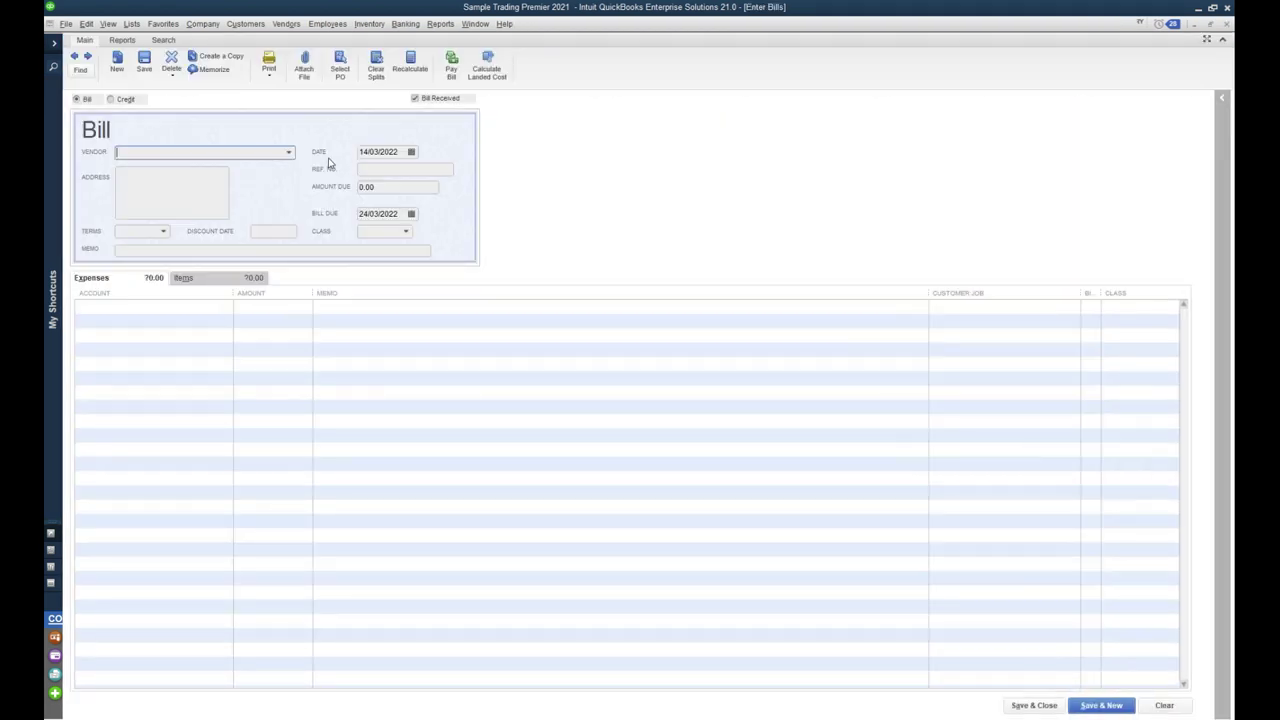
left_click(288, 152)
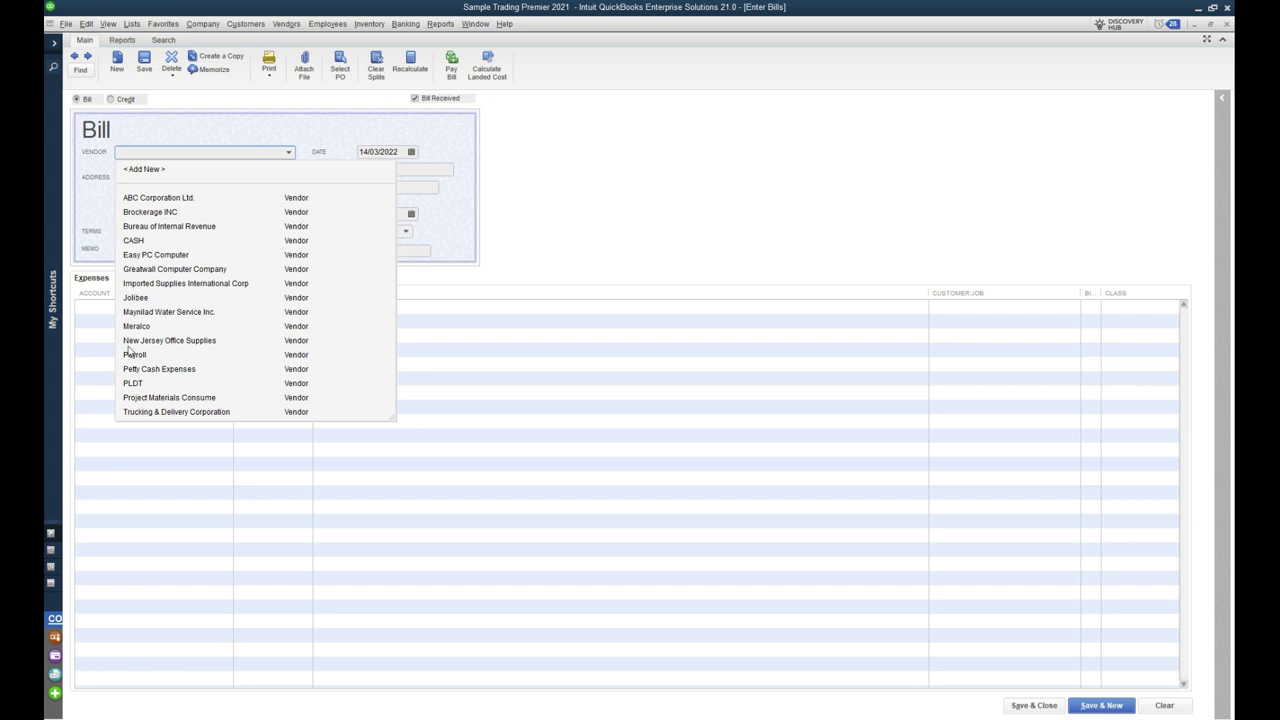
left_click(168, 341)
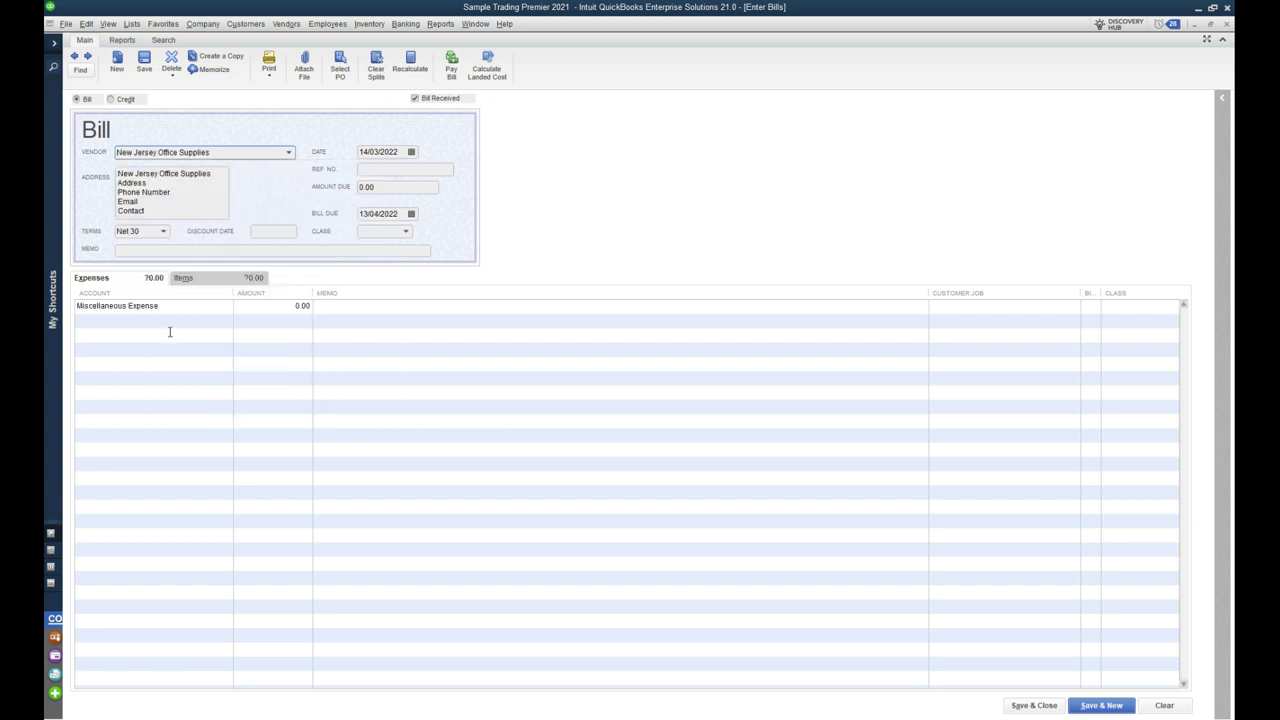
Add the AMD Imported item Ryzen 3 3400GE as the first item line of the bill.
left_click(184, 278)
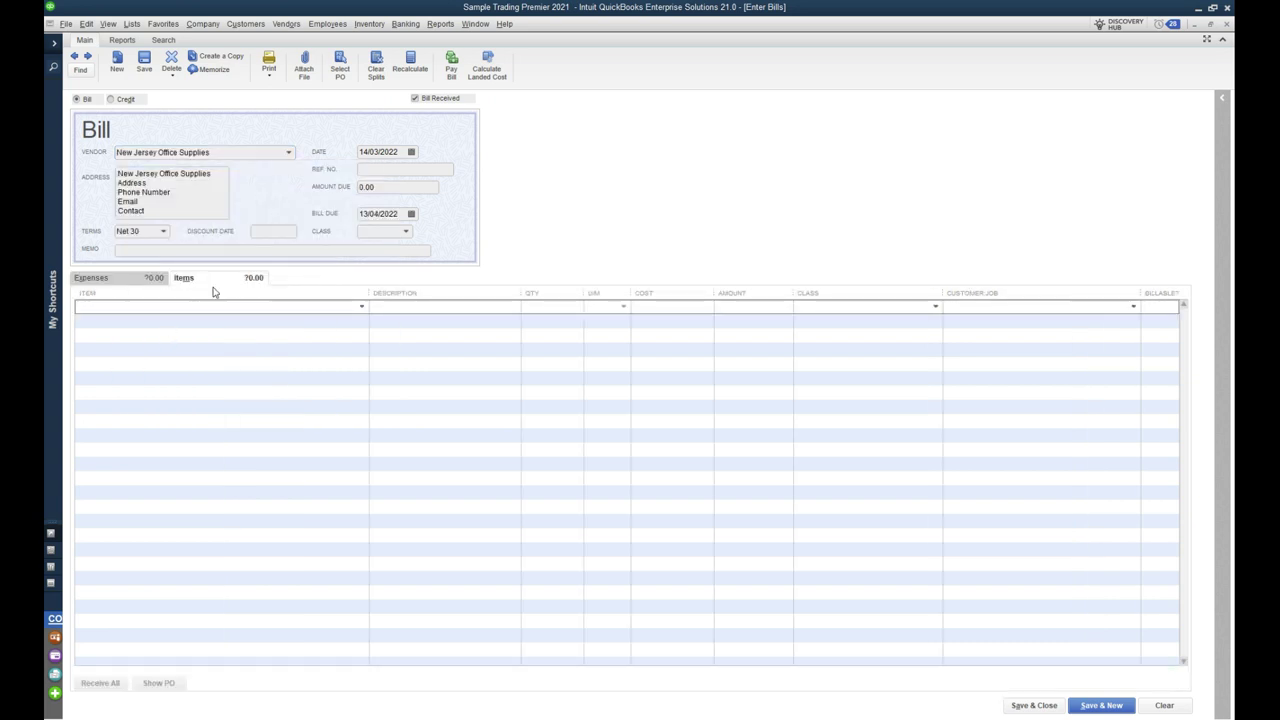
left_click(155, 282)
left_click(207, 280)
left_click(360, 308)
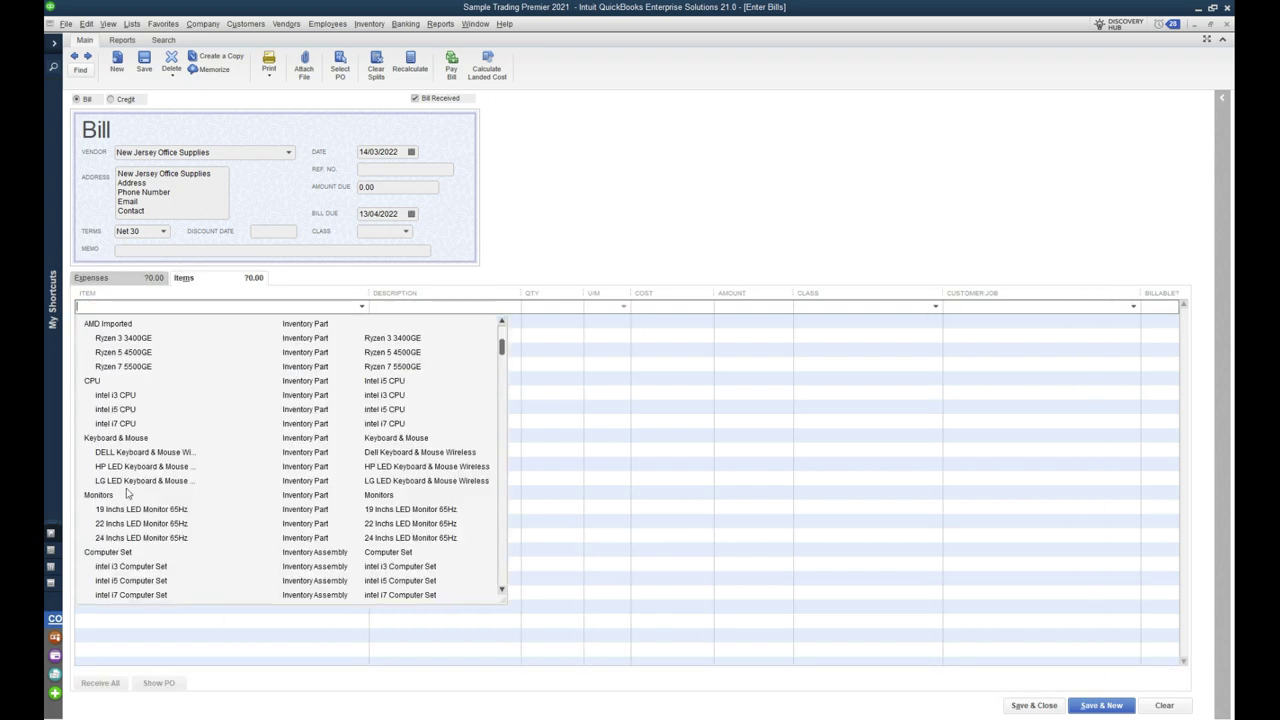
left_click(136, 340)
Add VAT Input as the second item line of the bill and narrow the Item column.
left_click(150, 323)
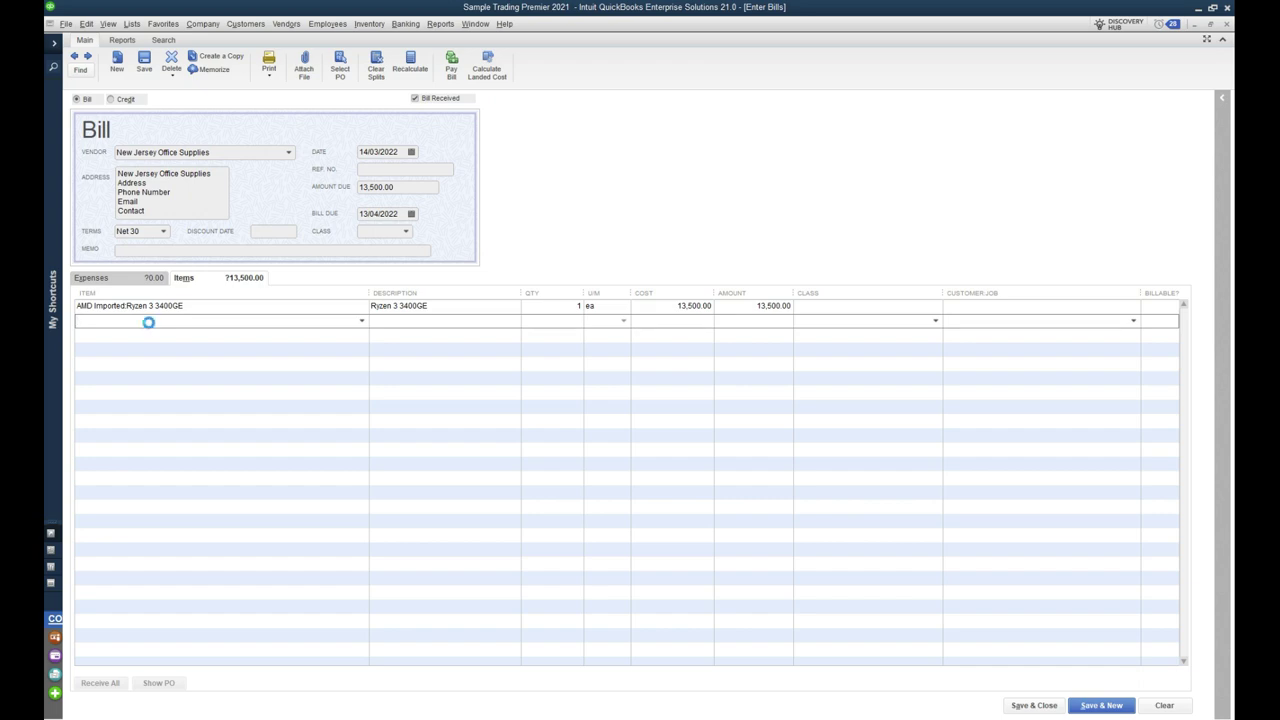
type("In")
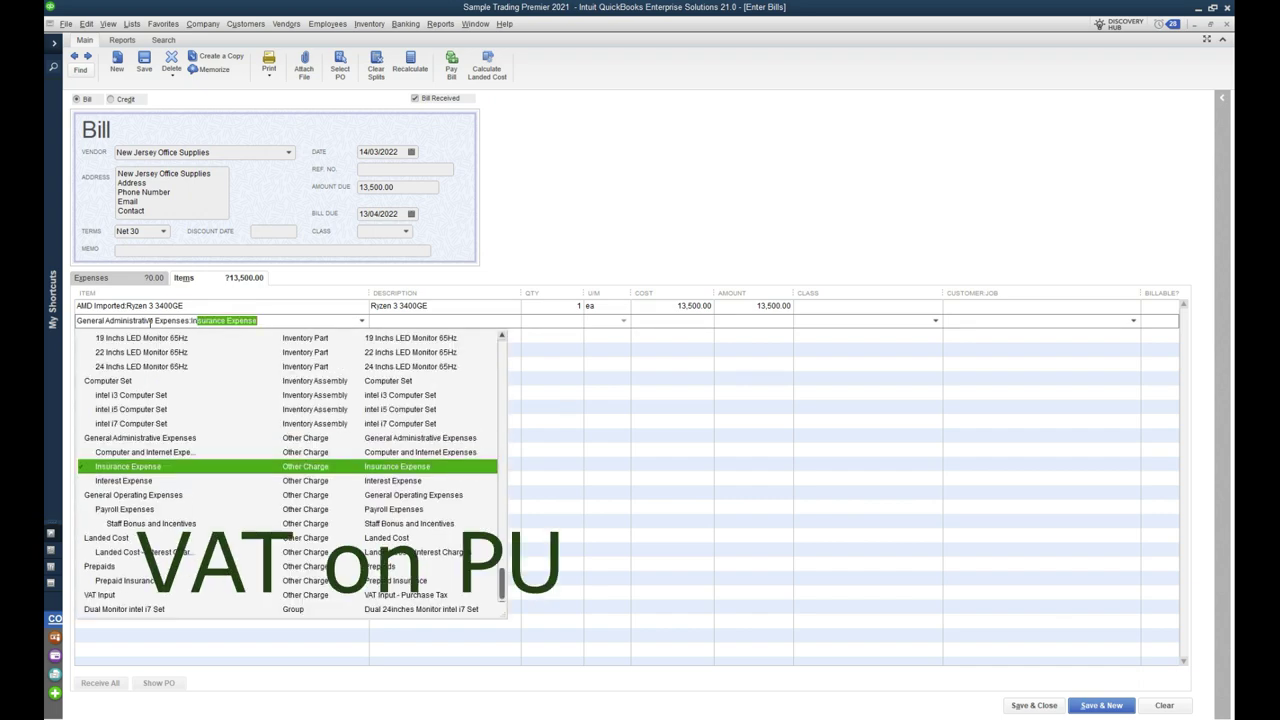
type("pu")
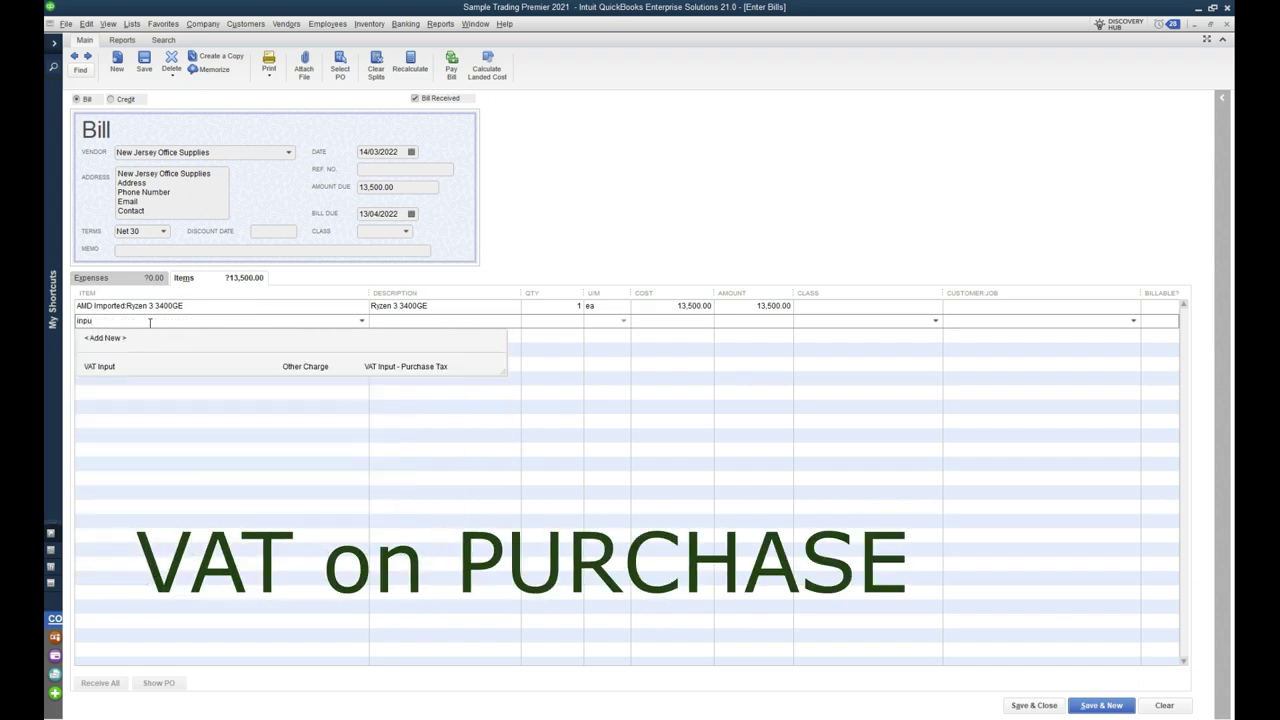
left_click(102, 366)
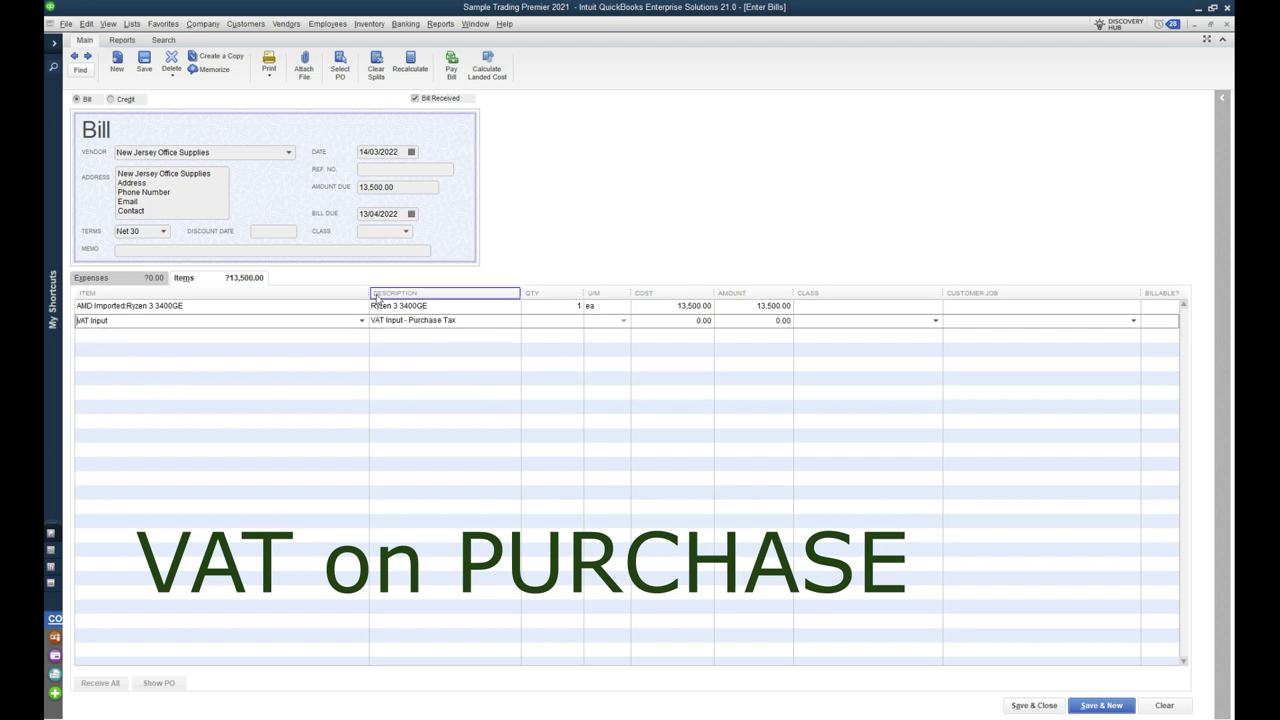
left_click_drag(369, 293, 281, 294)
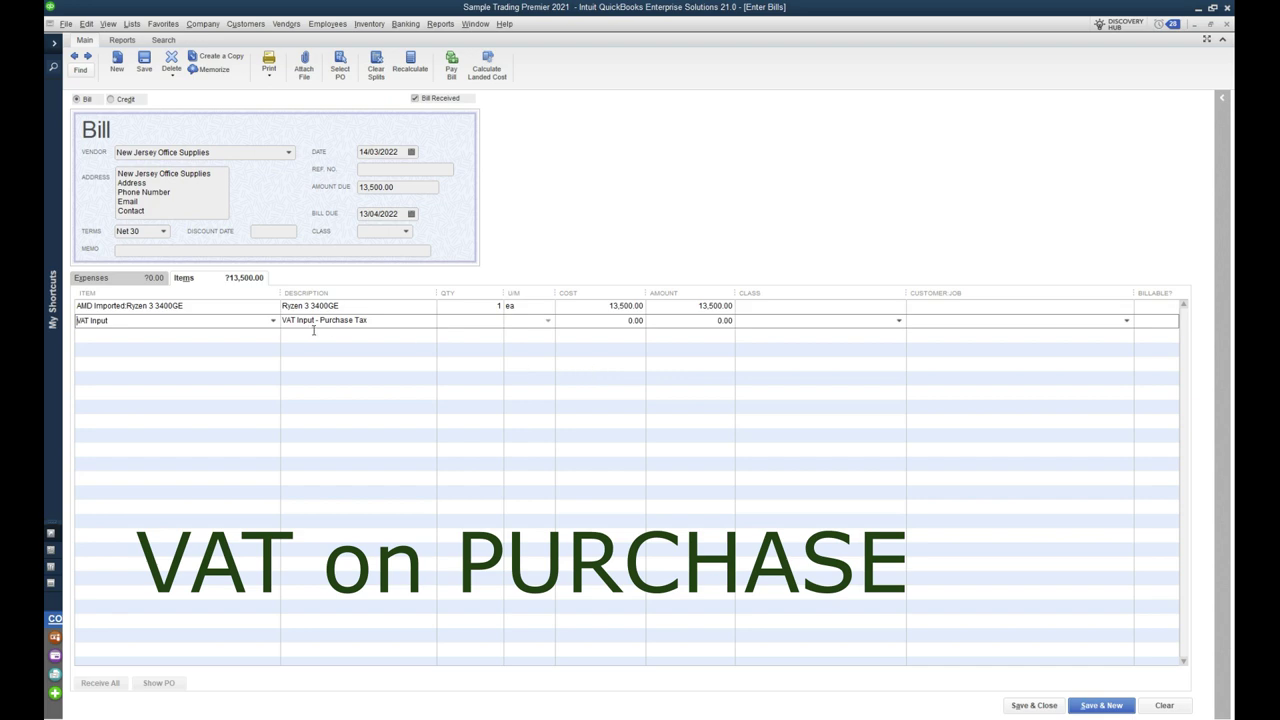
Calculate the VAT Input line's amount as 13500 * .12.
left_click(692, 322)
type("13500*")
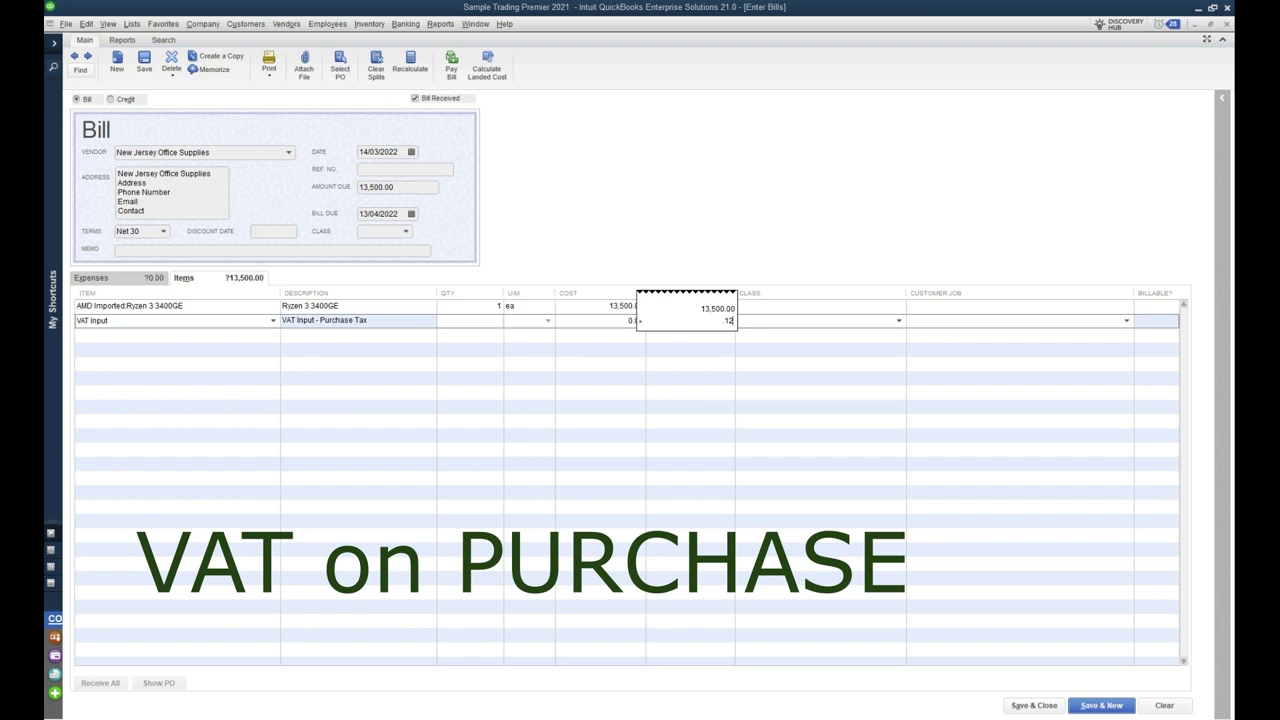
key("Return")
left_click(671, 341)
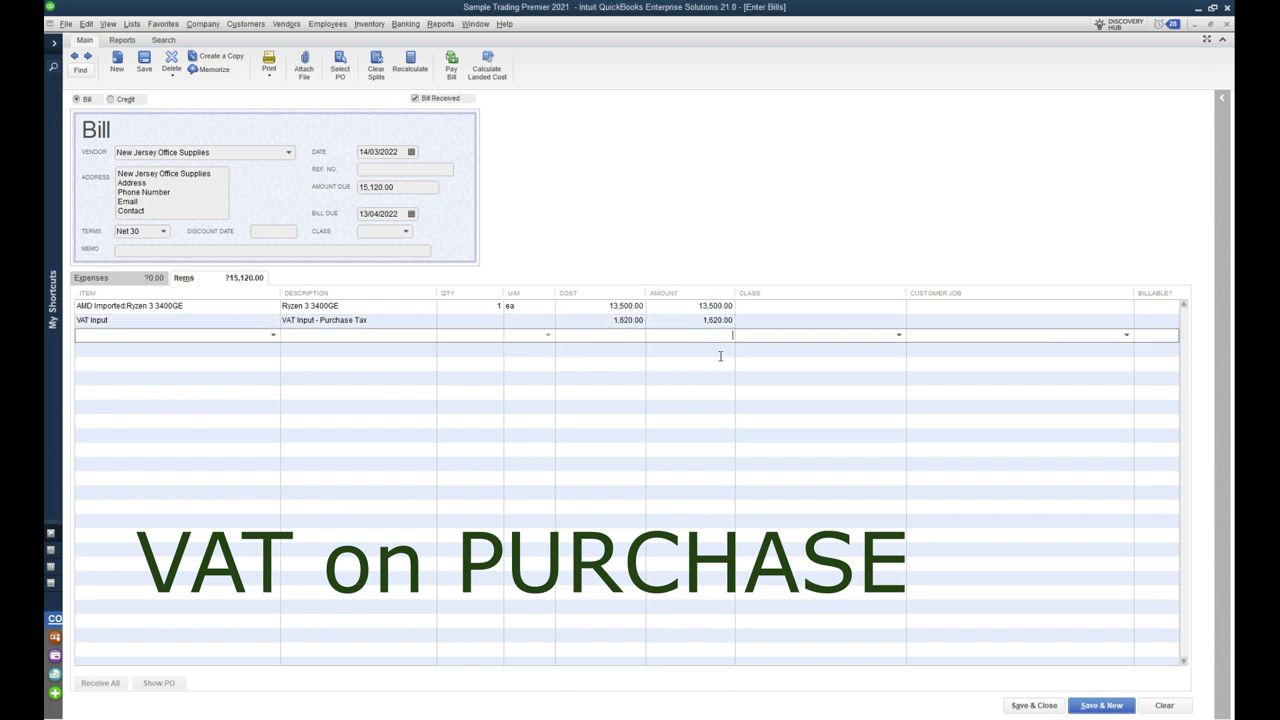
Set the bill's reference number to PUR-36121 and save the bill without assigning classes.
left_click(398, 170)
type("PUR-36121")
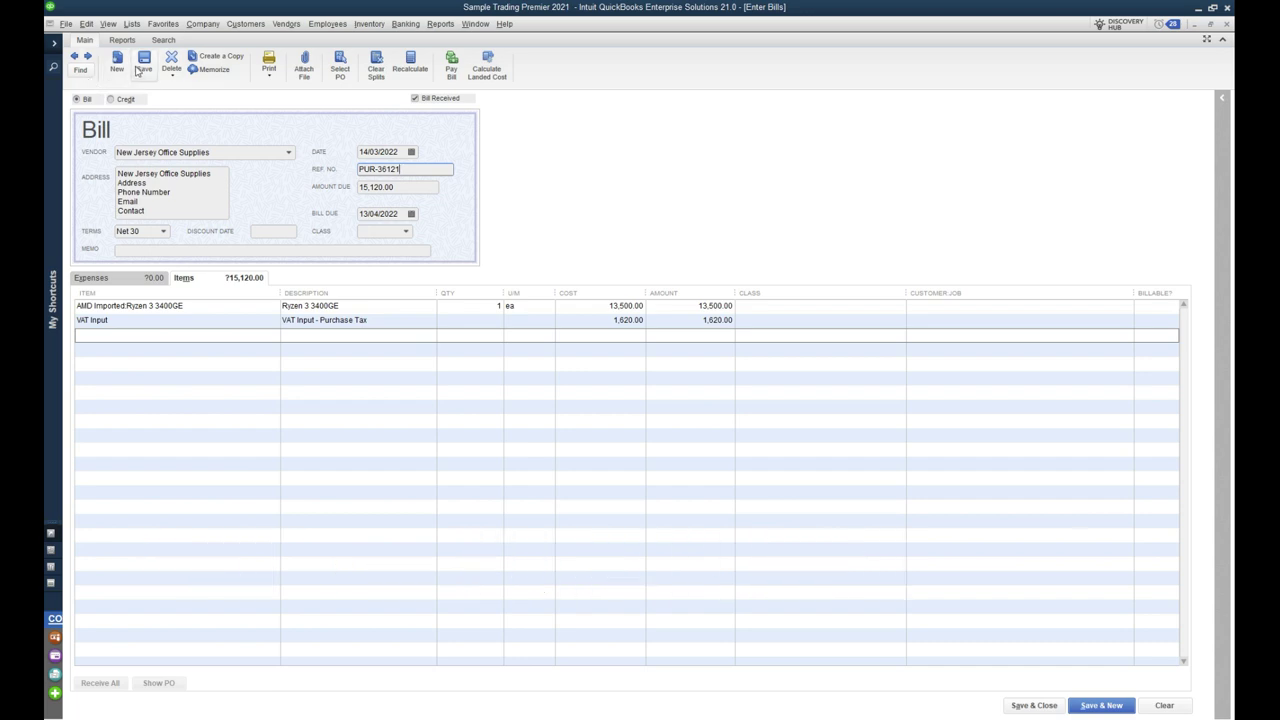
left_click(143, 70)
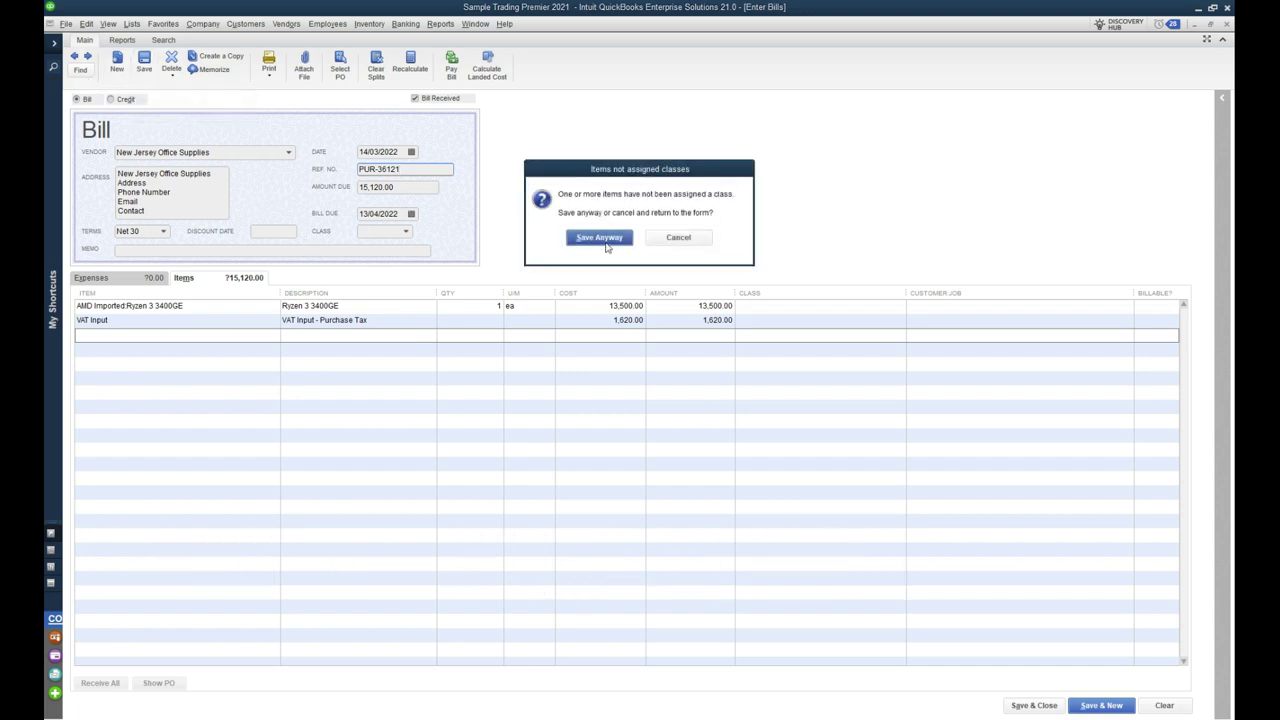
left_click(603, 246)
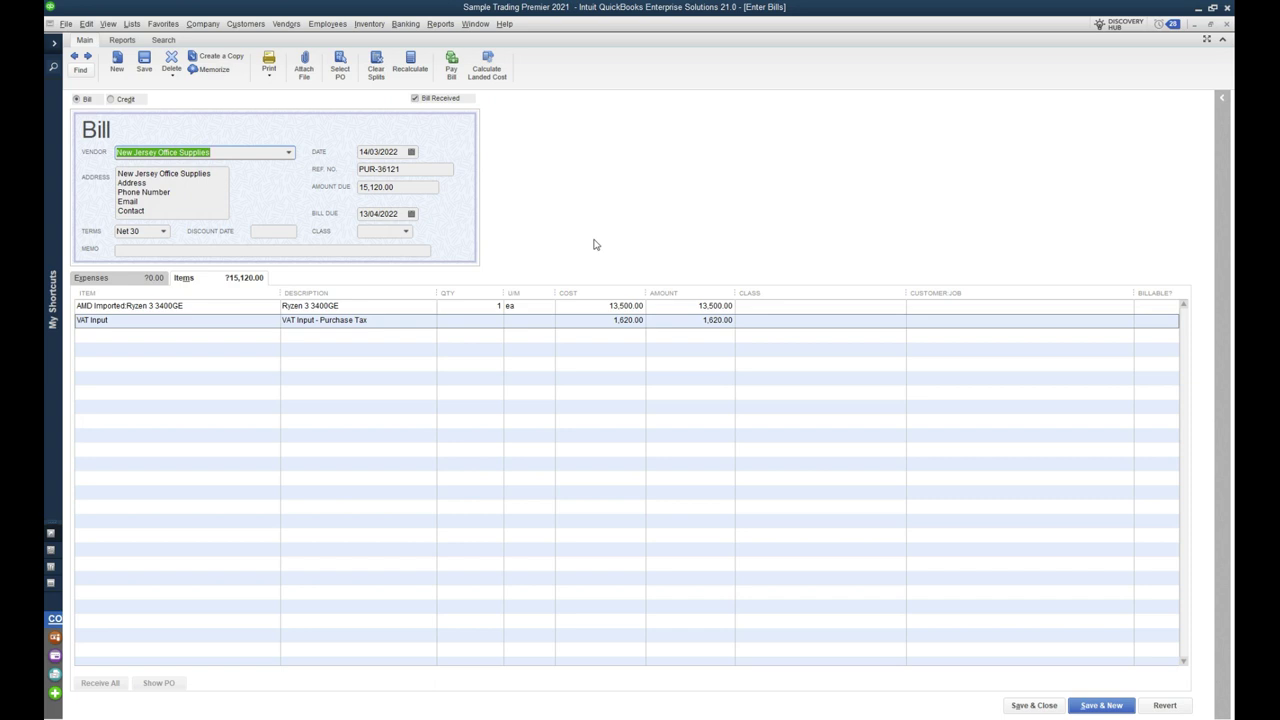
Search the item list for "input" and open the VAT Input item for editing.
left_click(90, 321)
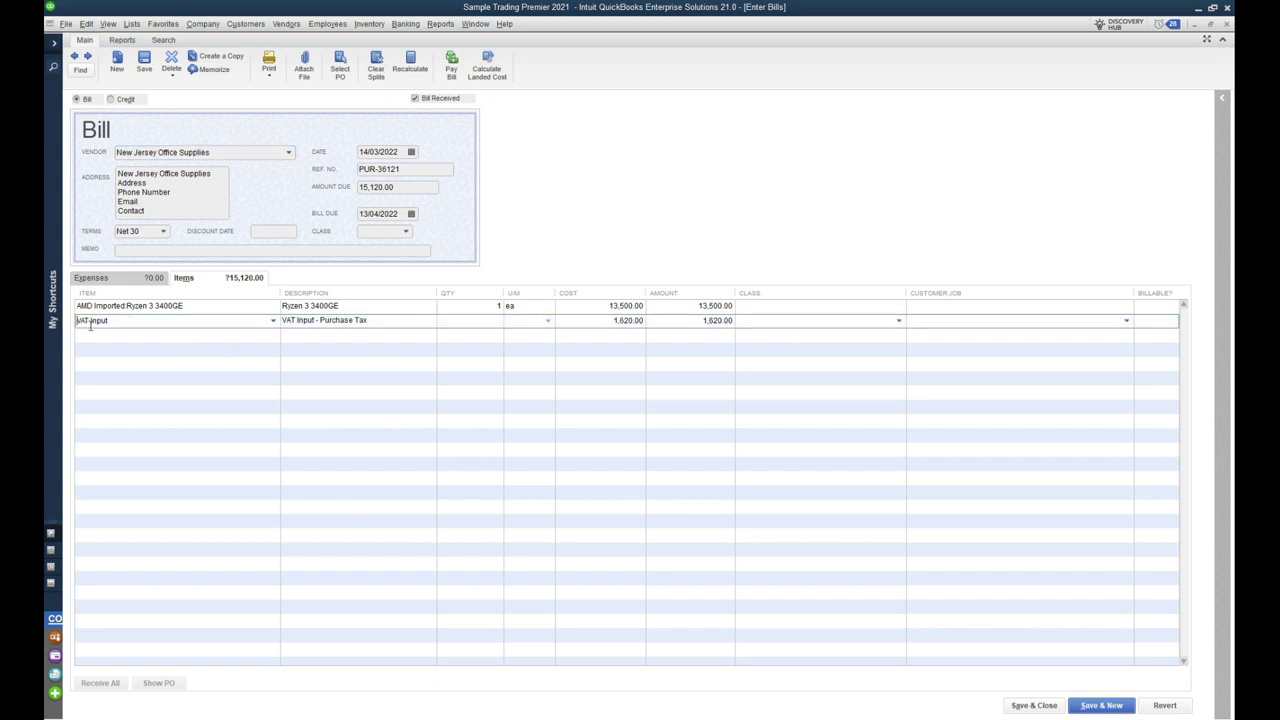
left_click(143, 334)
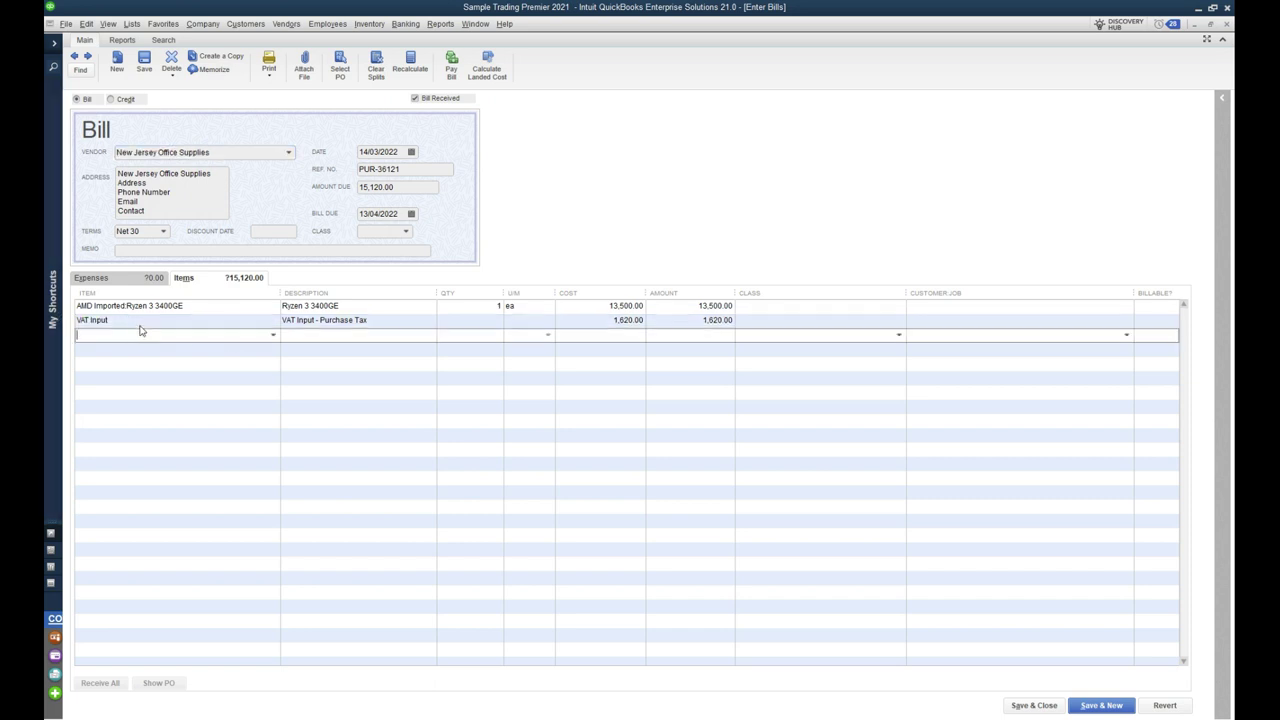
left_click(140, 322)
left_click(133, 23)
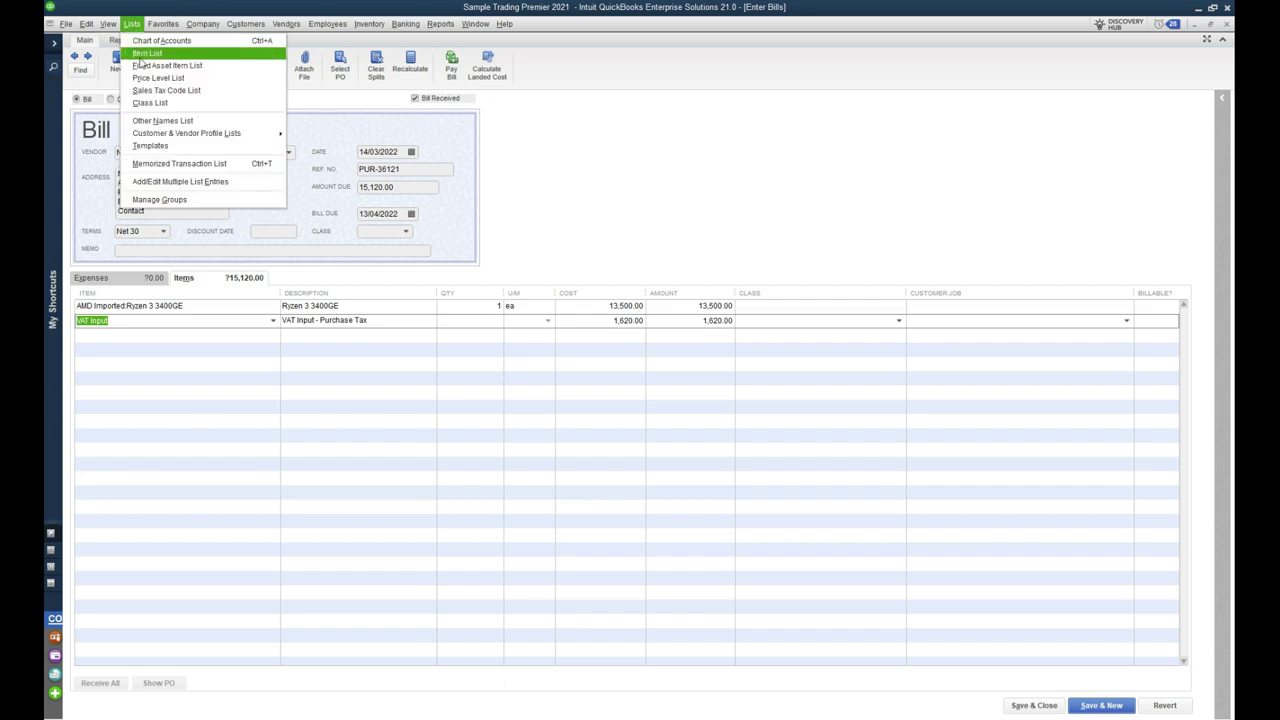
left_click(143, 56)
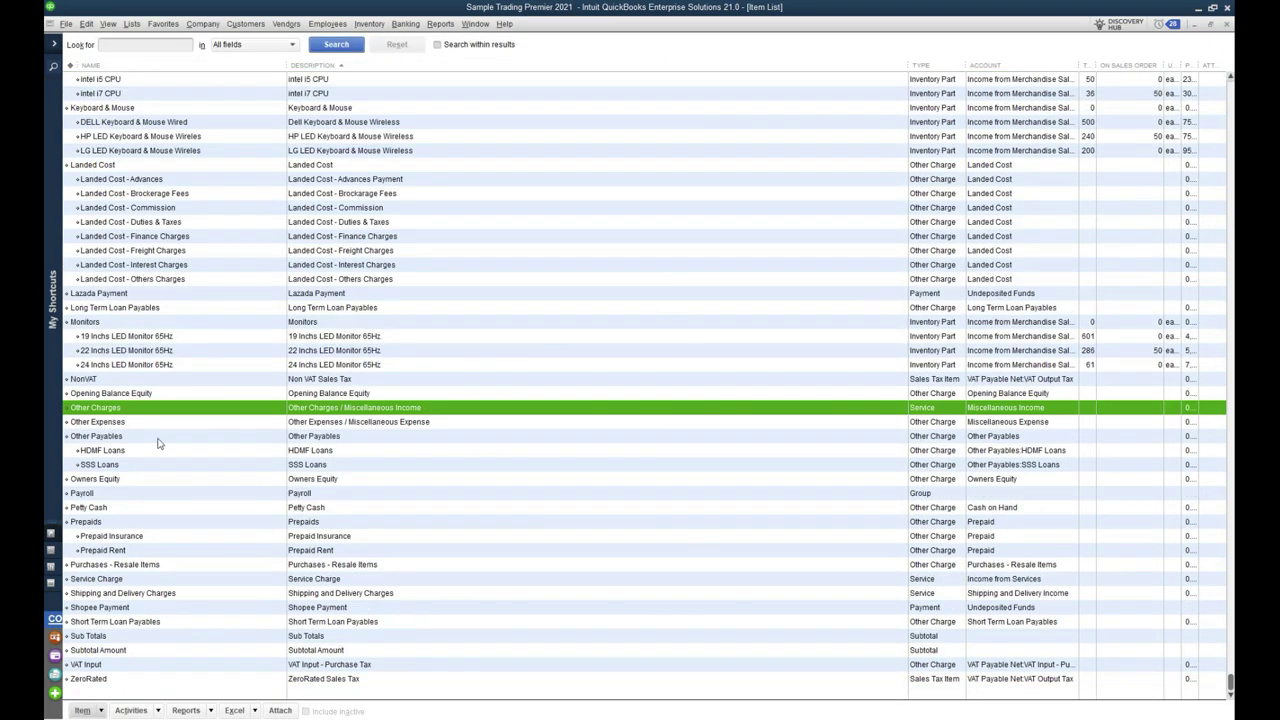
left_click(126, 43)
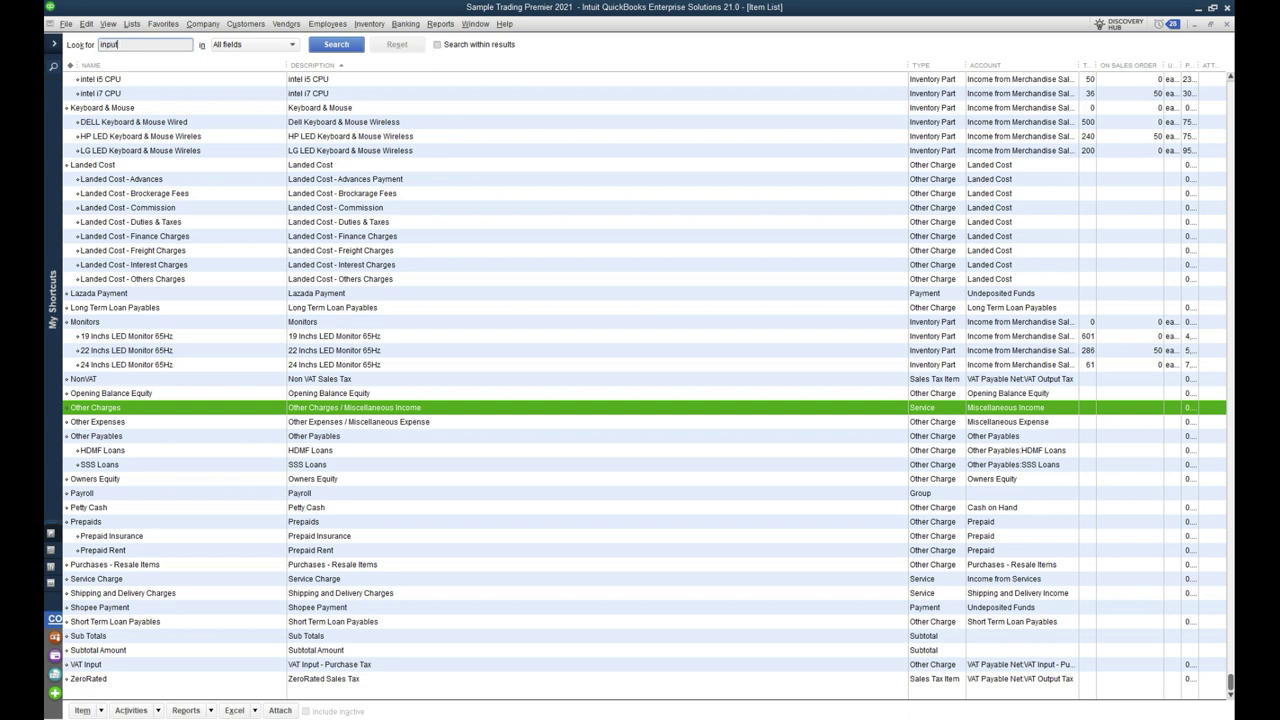
left_click(333, 46)
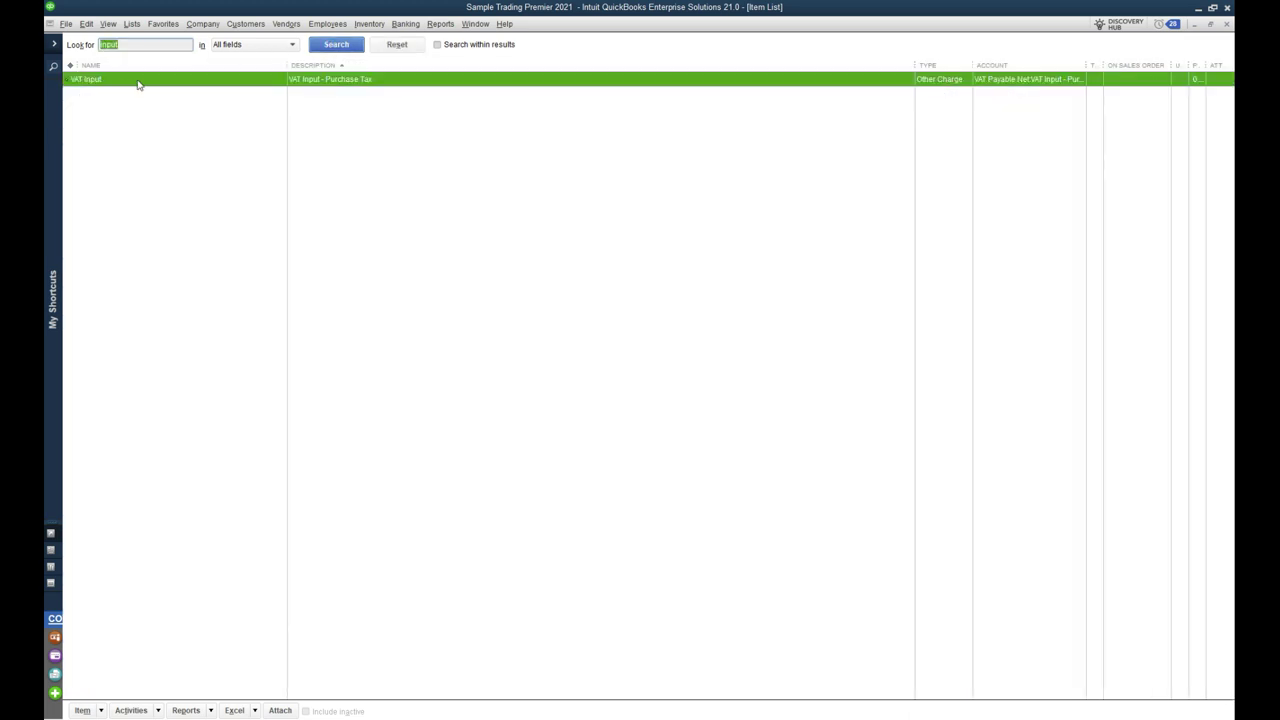
right_click(114, 84)
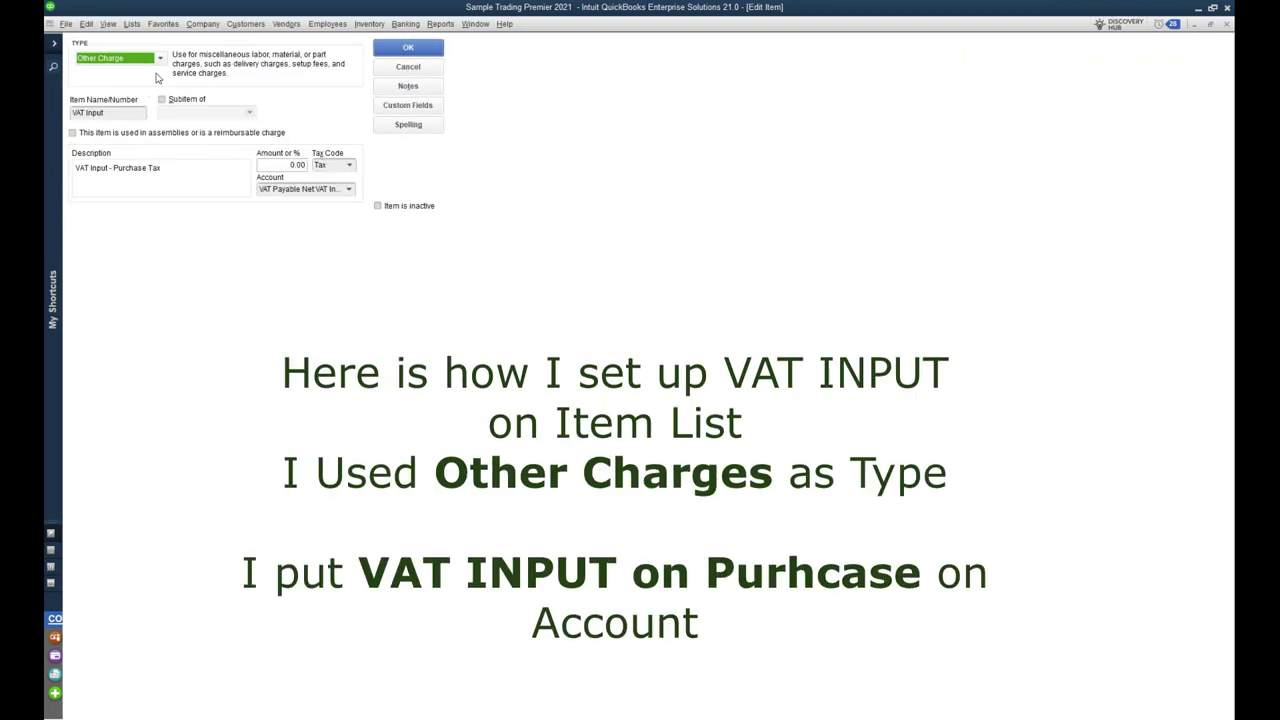
Review the VAT Input item's type, name and description, choose VAT Input - Purchase Tax as its account, and confirm the item.
left_click(161, 59)
left_click(118, 118)
key("Tab")
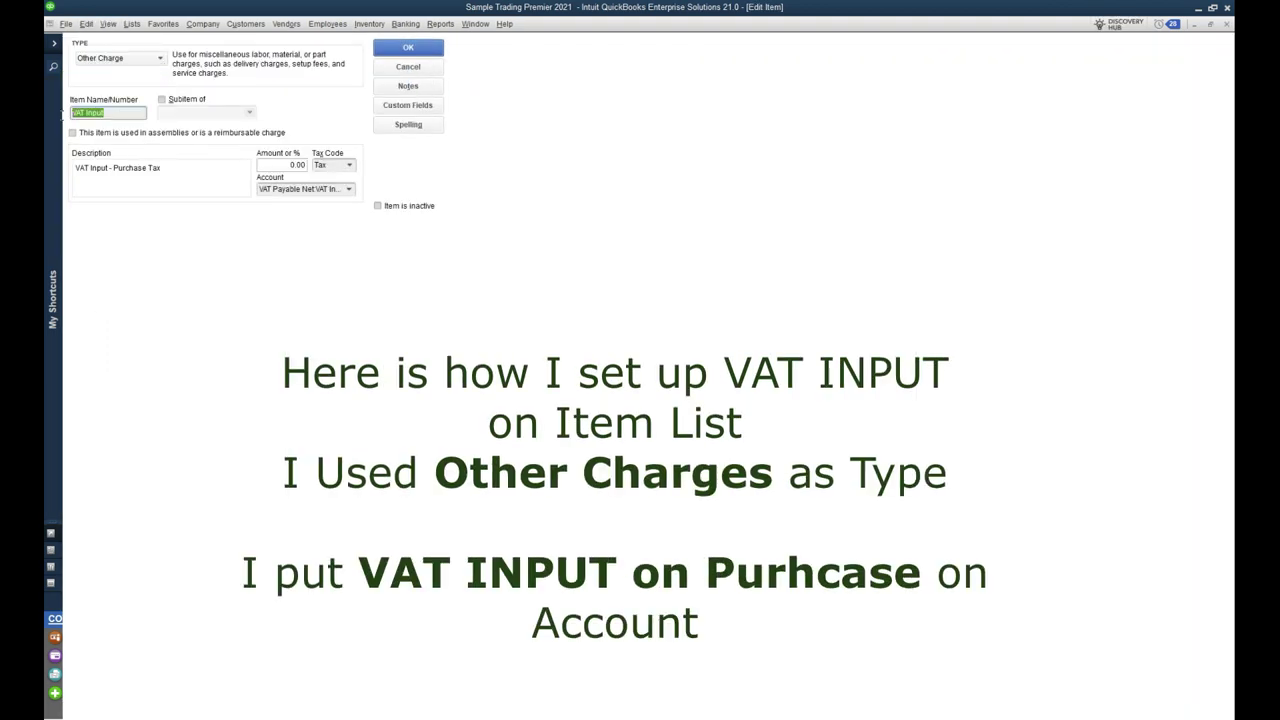
left_click_drag(176, 172, 74, 168)
left_click(347, 190)
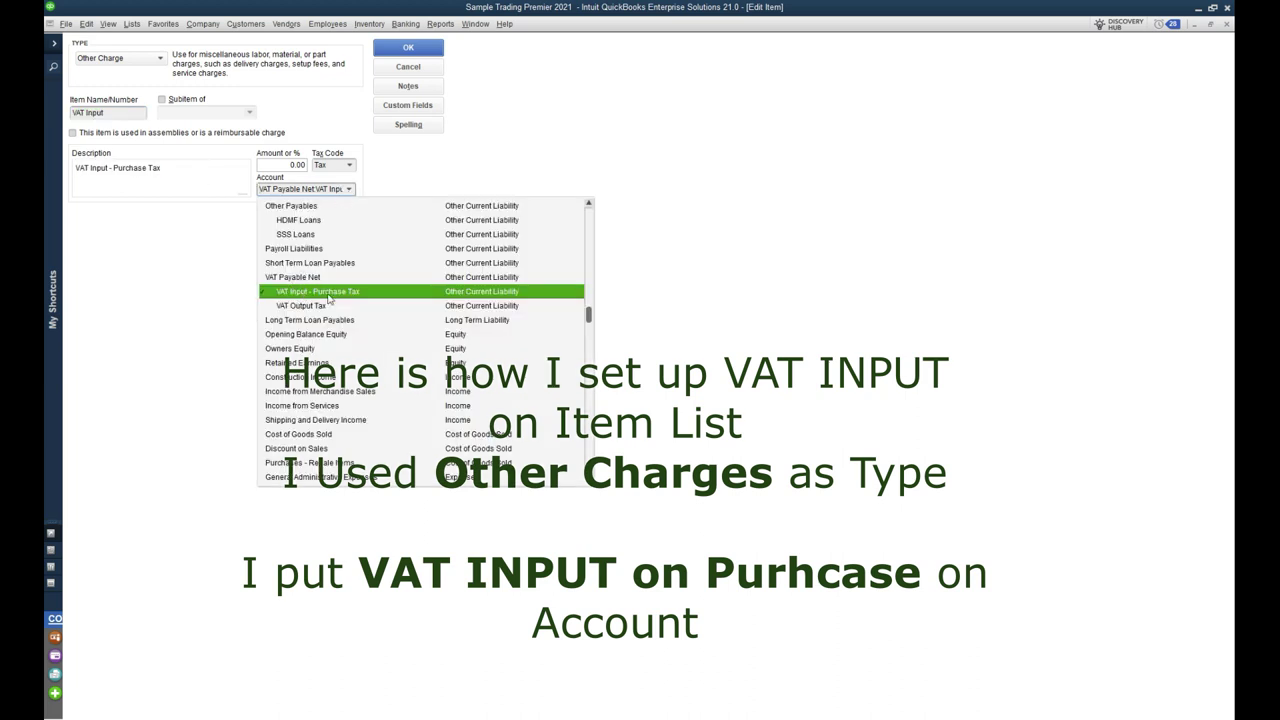
left_click(315, 293)
left_click(408, 47)
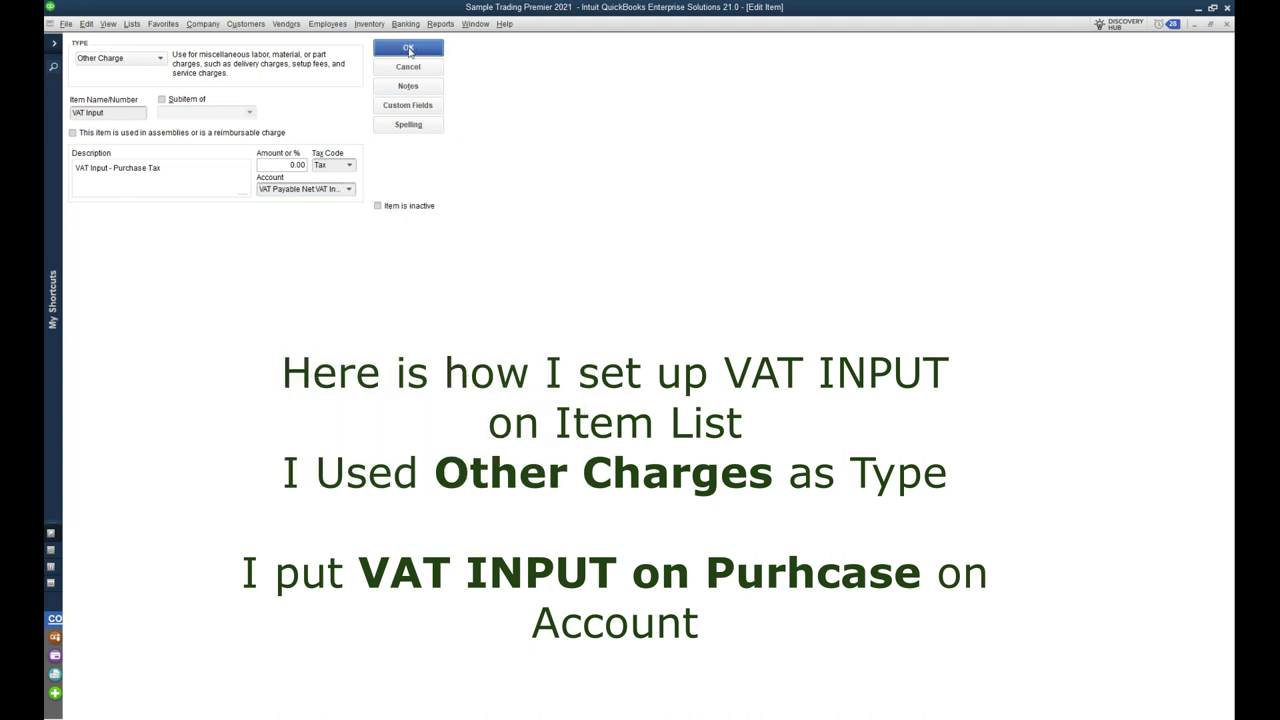
Close the item list, then save and close the New Jersey Office Supplies bill.
left_click(1228, 25)
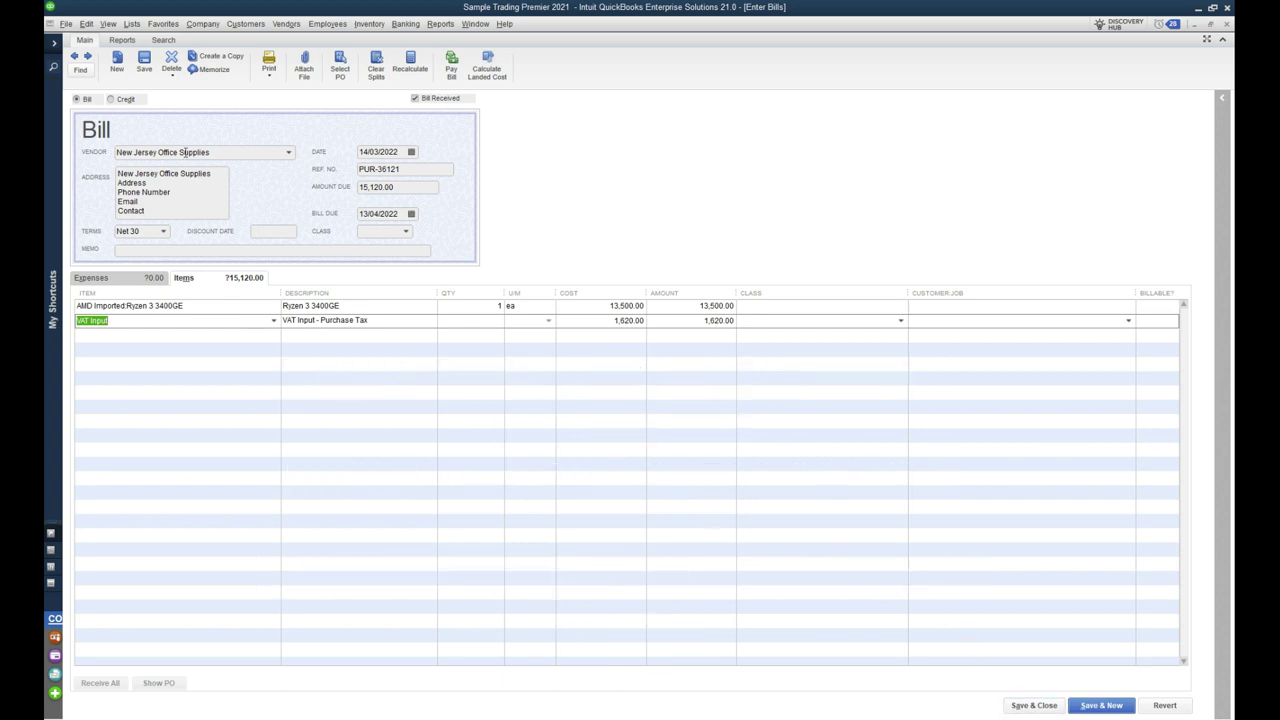
left_click(146, 66)
left_click(1034, 705)
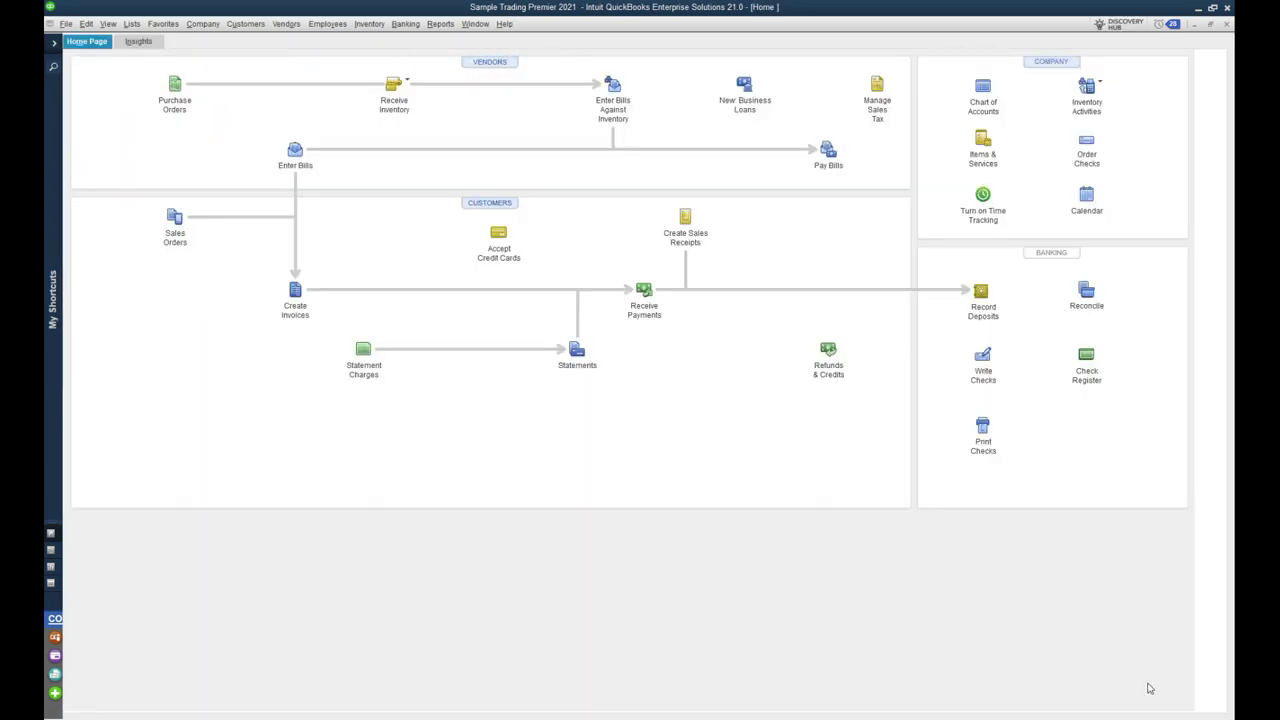
Open the general journal at petty cash entry PCV-0001 and examine its Office Supplies and VAT Input debit lines.
left_click(202, 23)
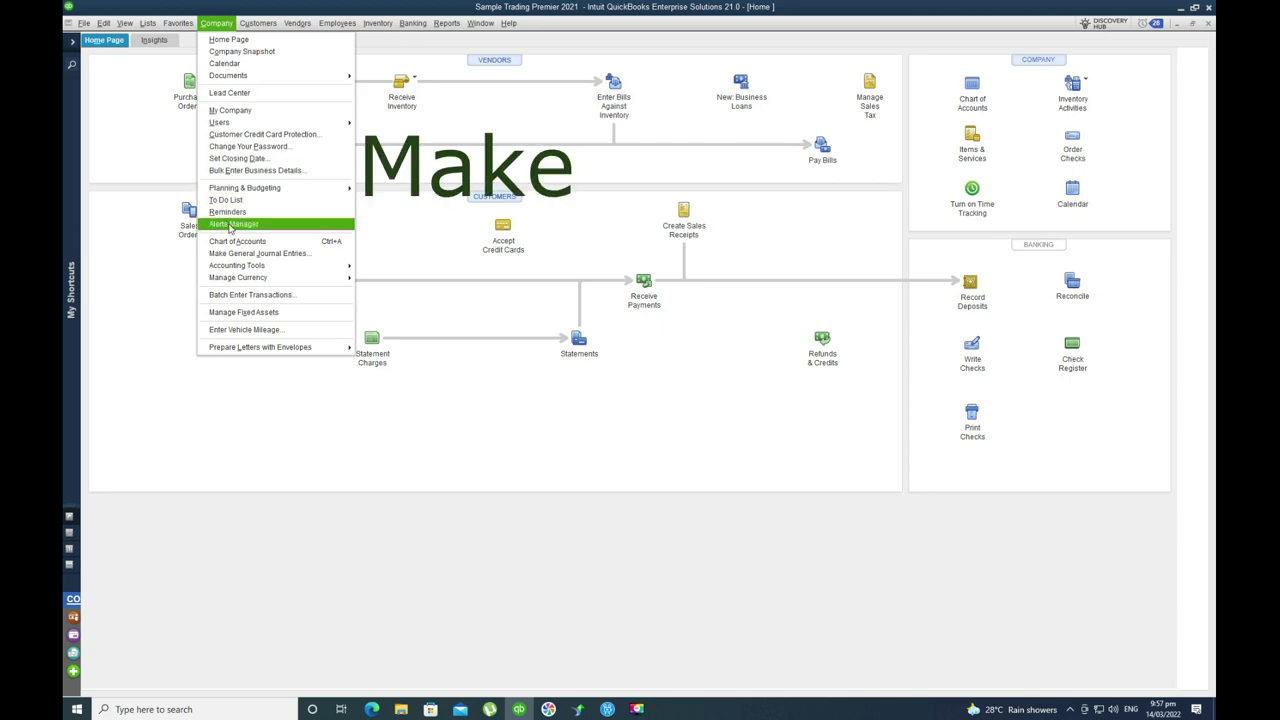
left_click(284, 257)
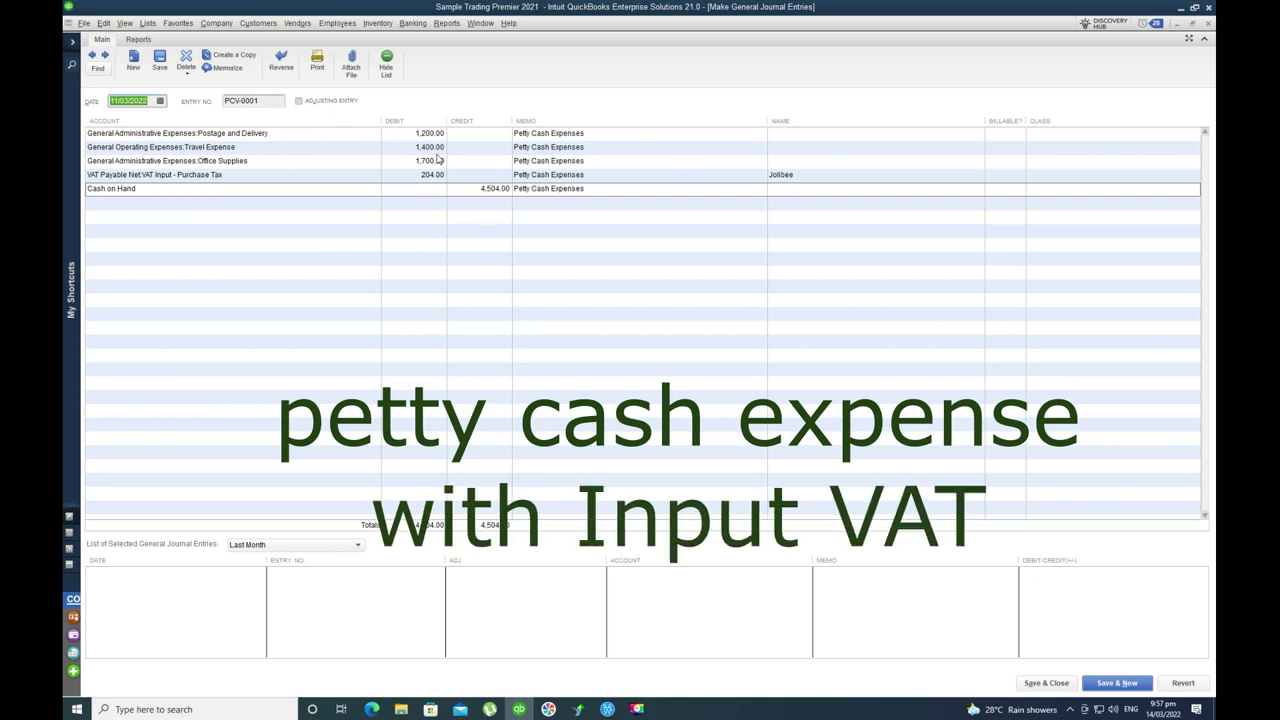
left_click(413, 232)
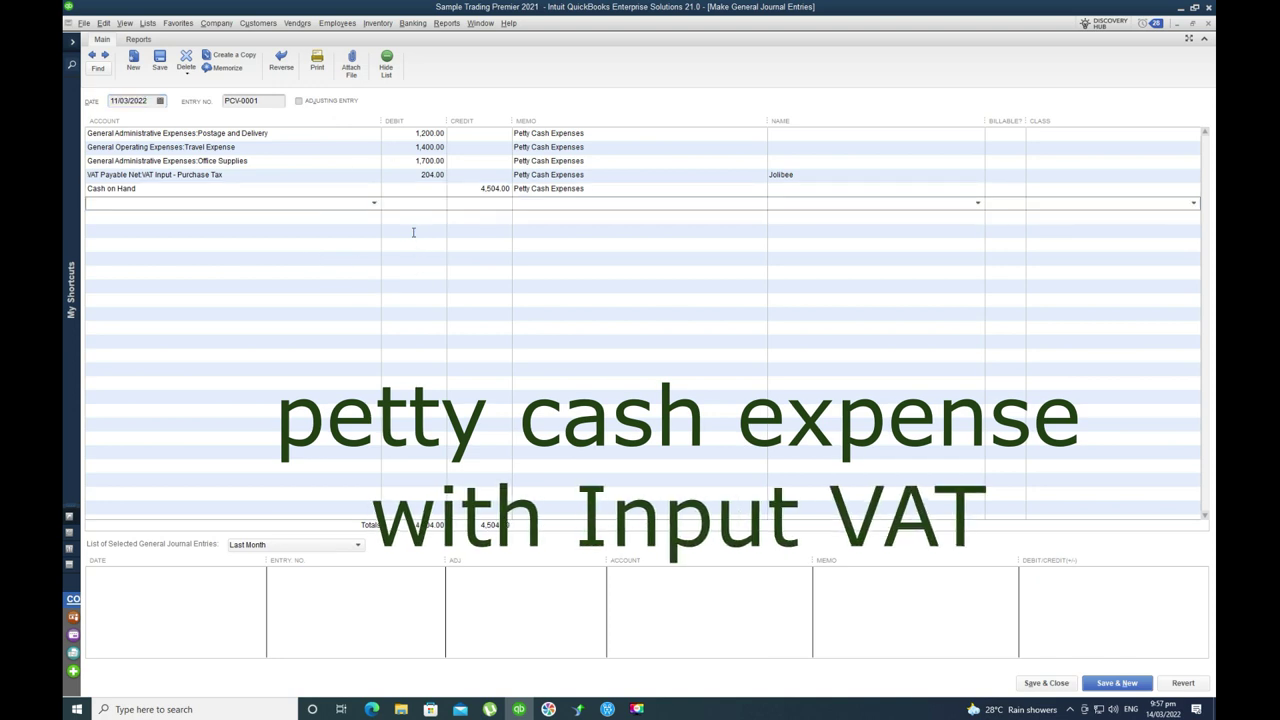
left_click(440, 176)
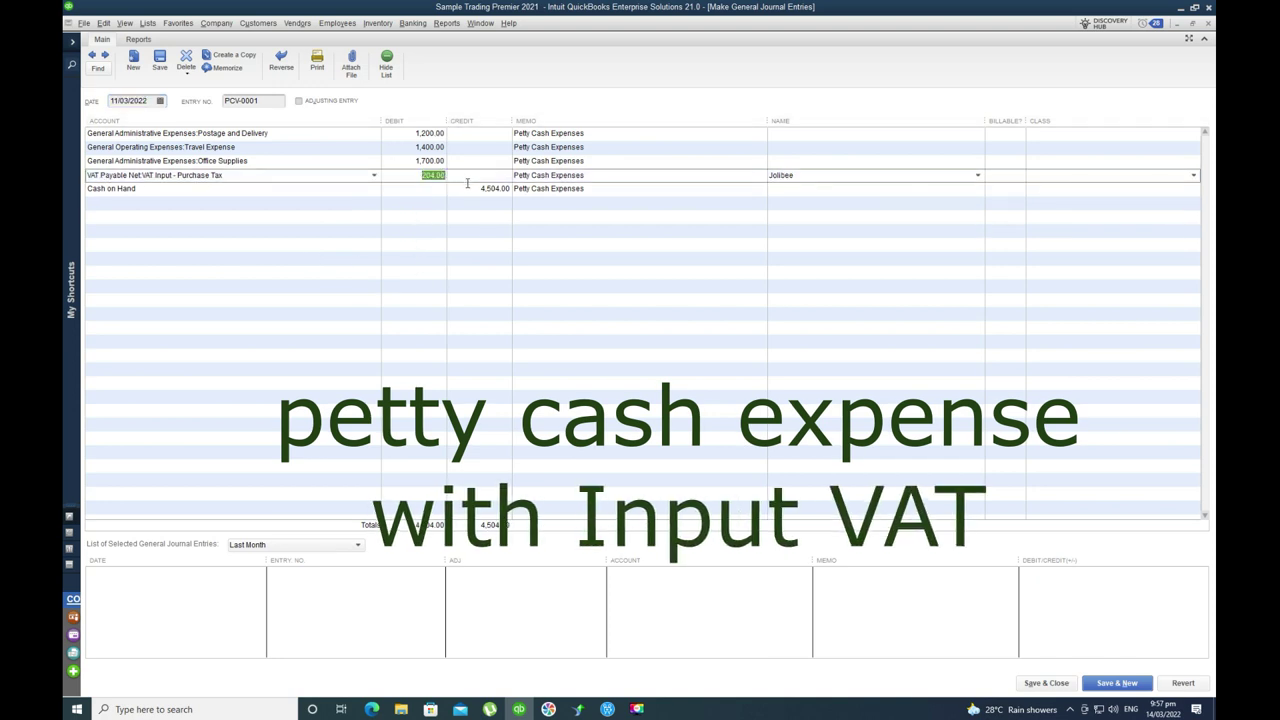
left_click(432, 161)
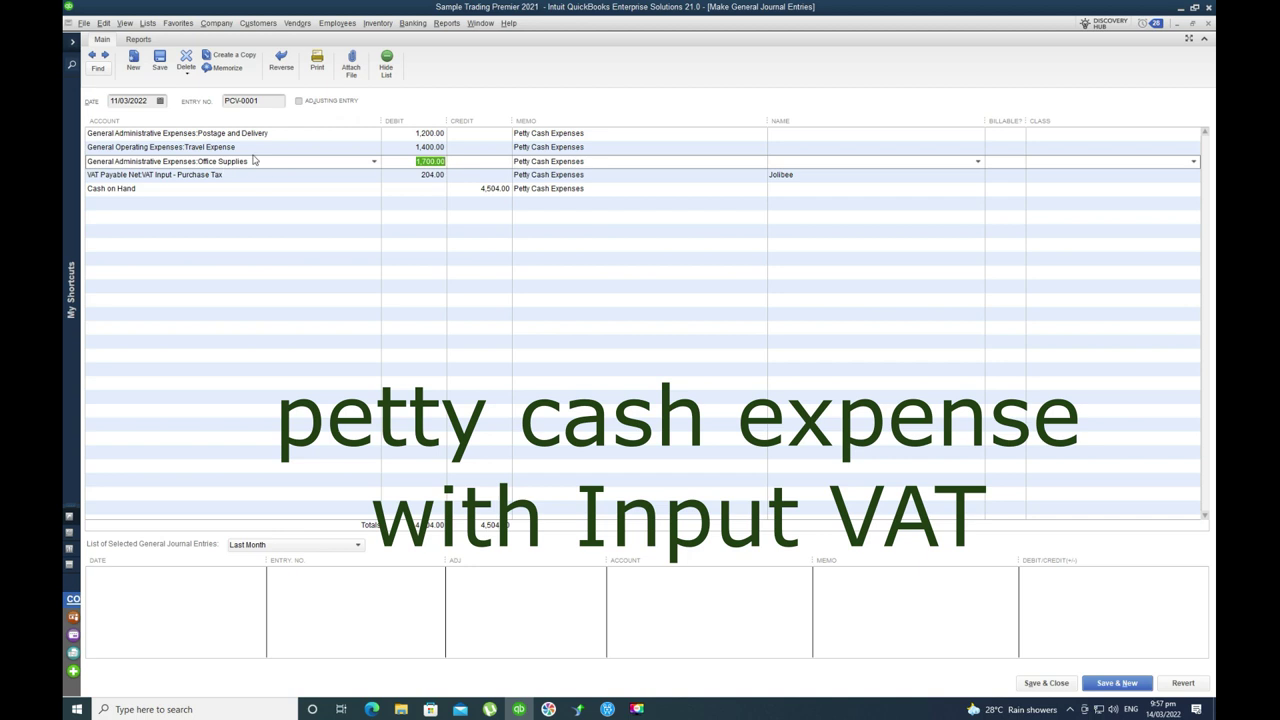
left_click(281, 176)
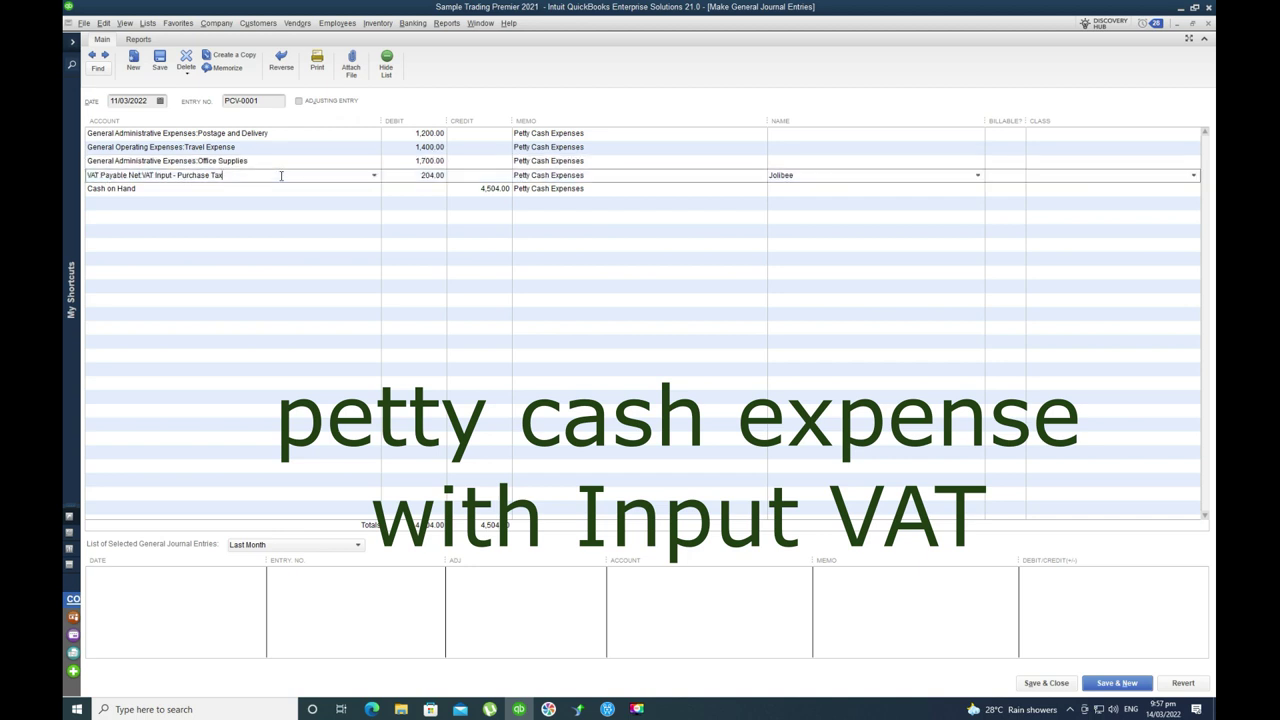
Change the Office Supplies line's account to Meals and Entertainment under General Administrative Expenses.
left_click(358, 167)
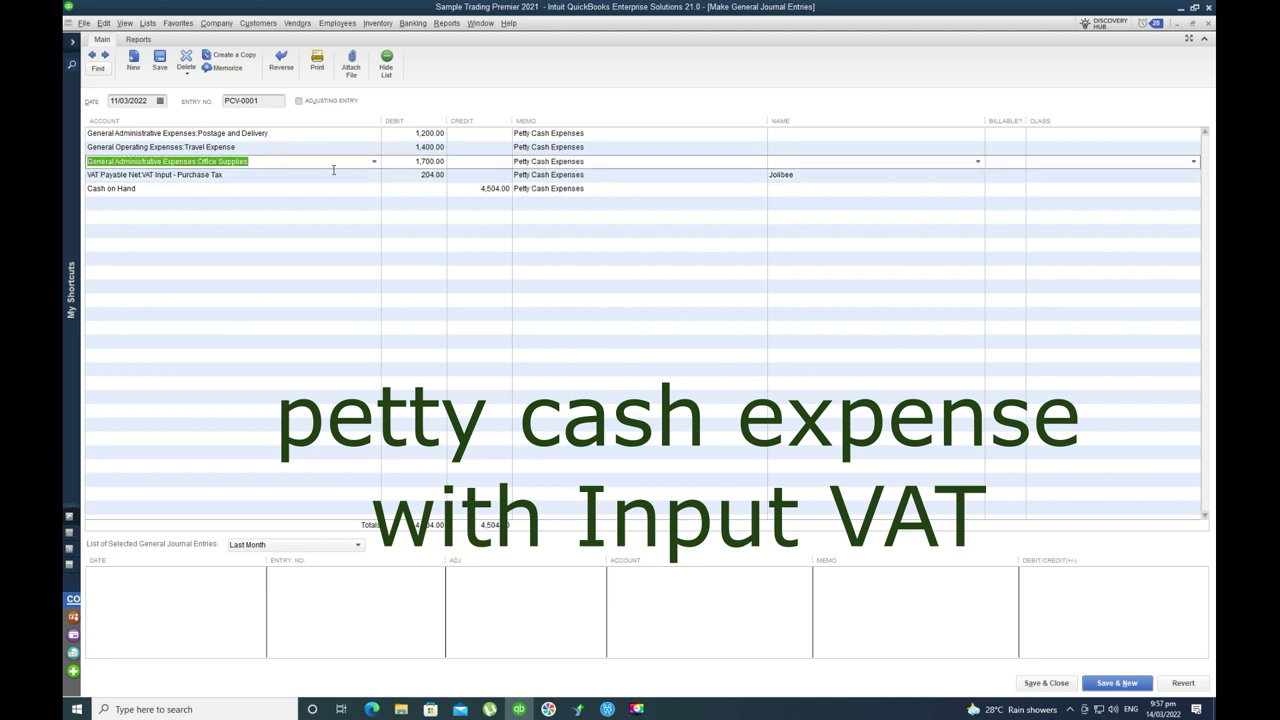
type("Meals and Entertainment")
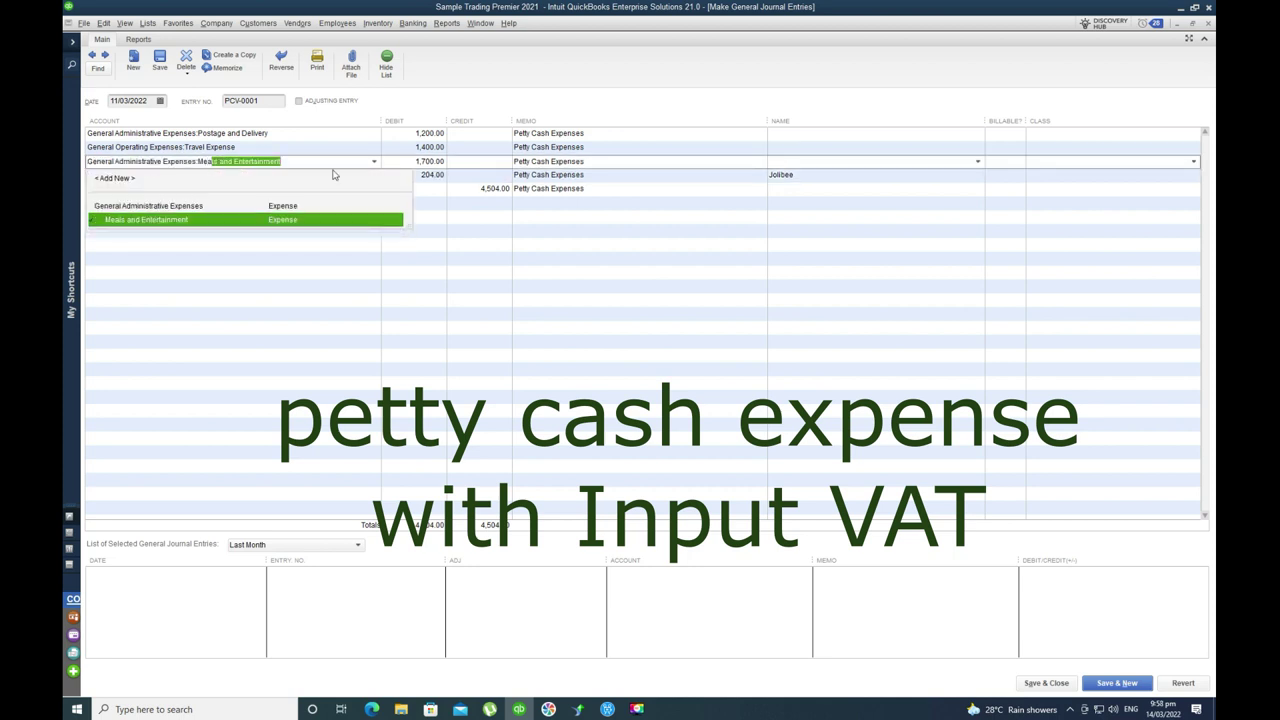
left_click(240, 222)
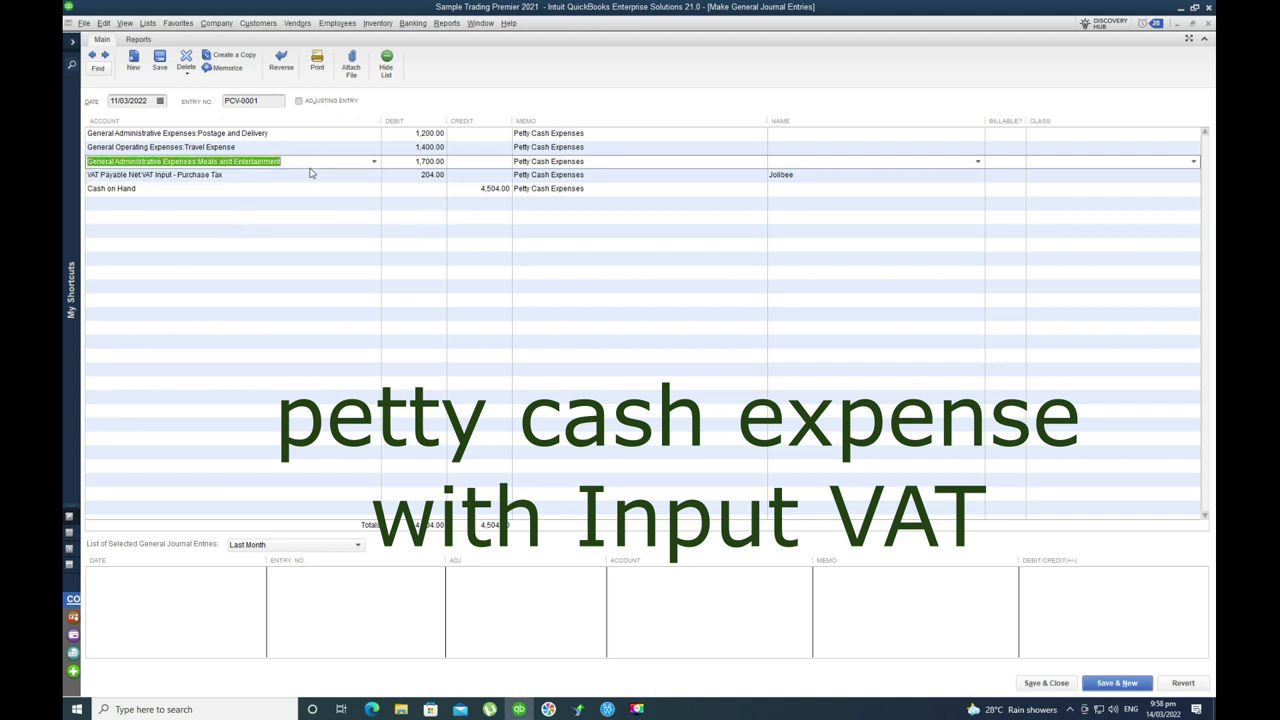
left_click(481, 163)
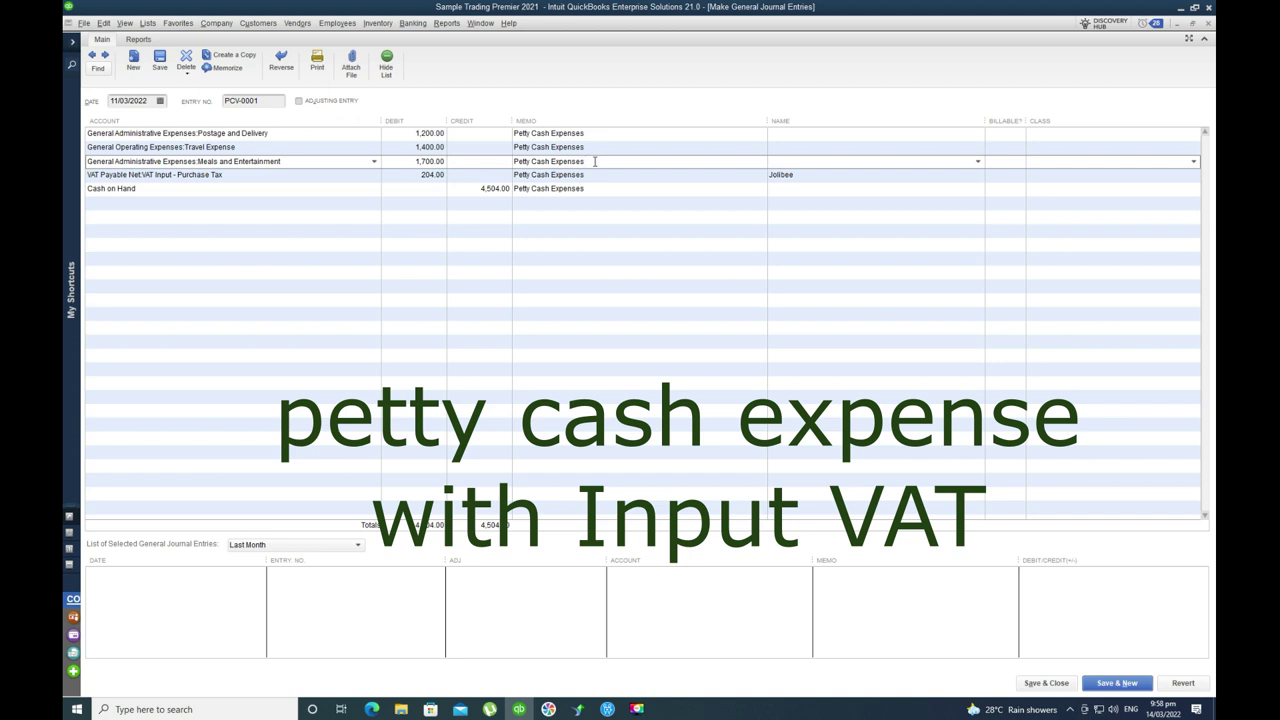
Calculate the VAT Input - Purchase Tax line's debit as 1700 * .12.
left_click(423, 177)
type("1")
type("700*")
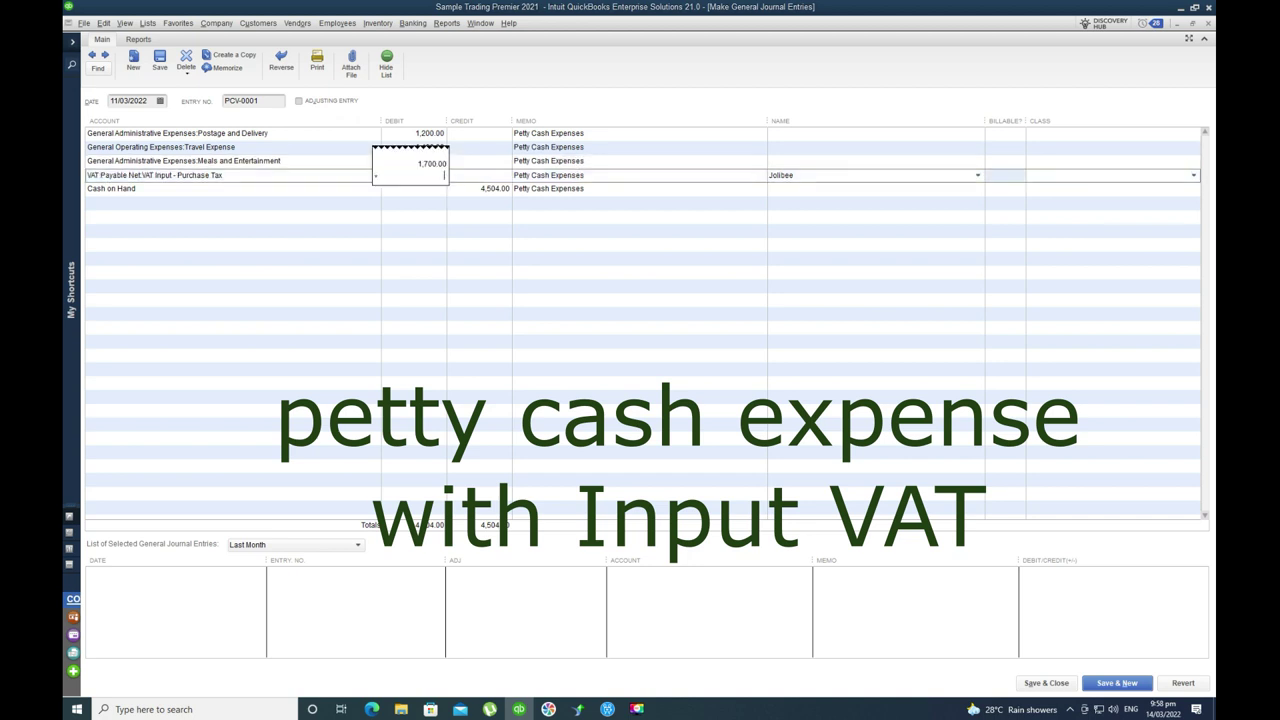
type(".12")
key("Return")
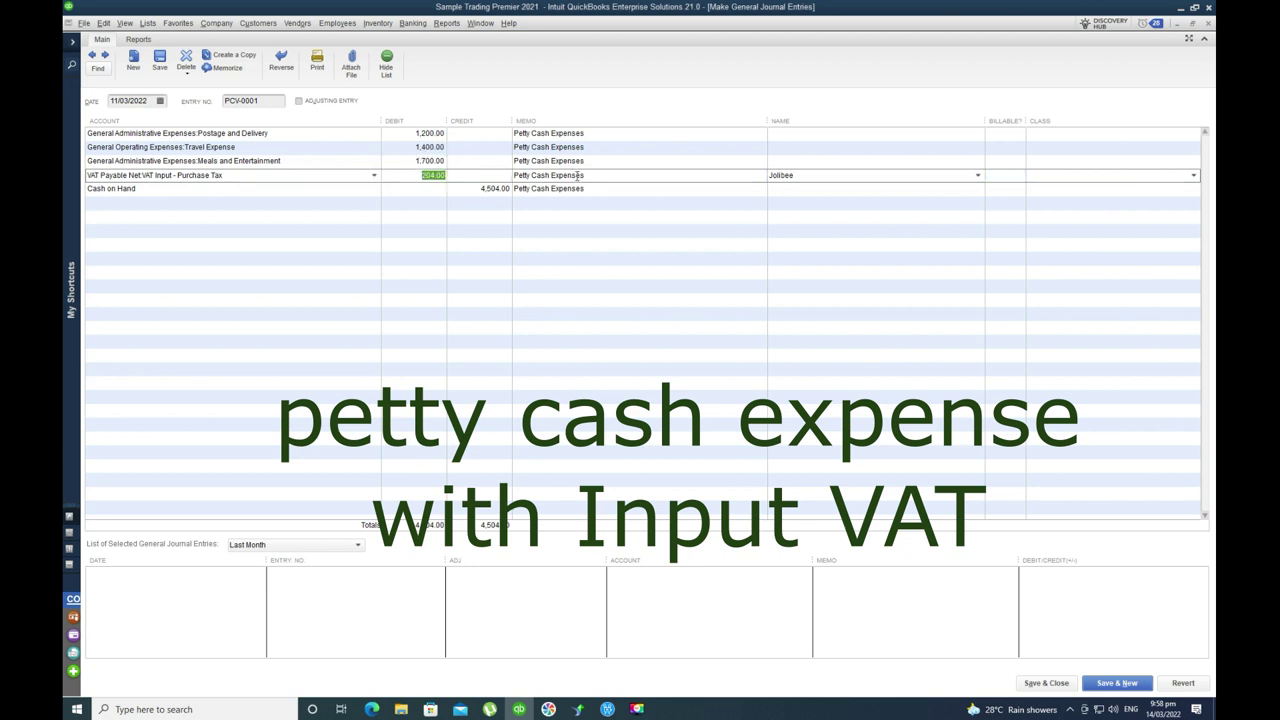
left_click(460, 224)
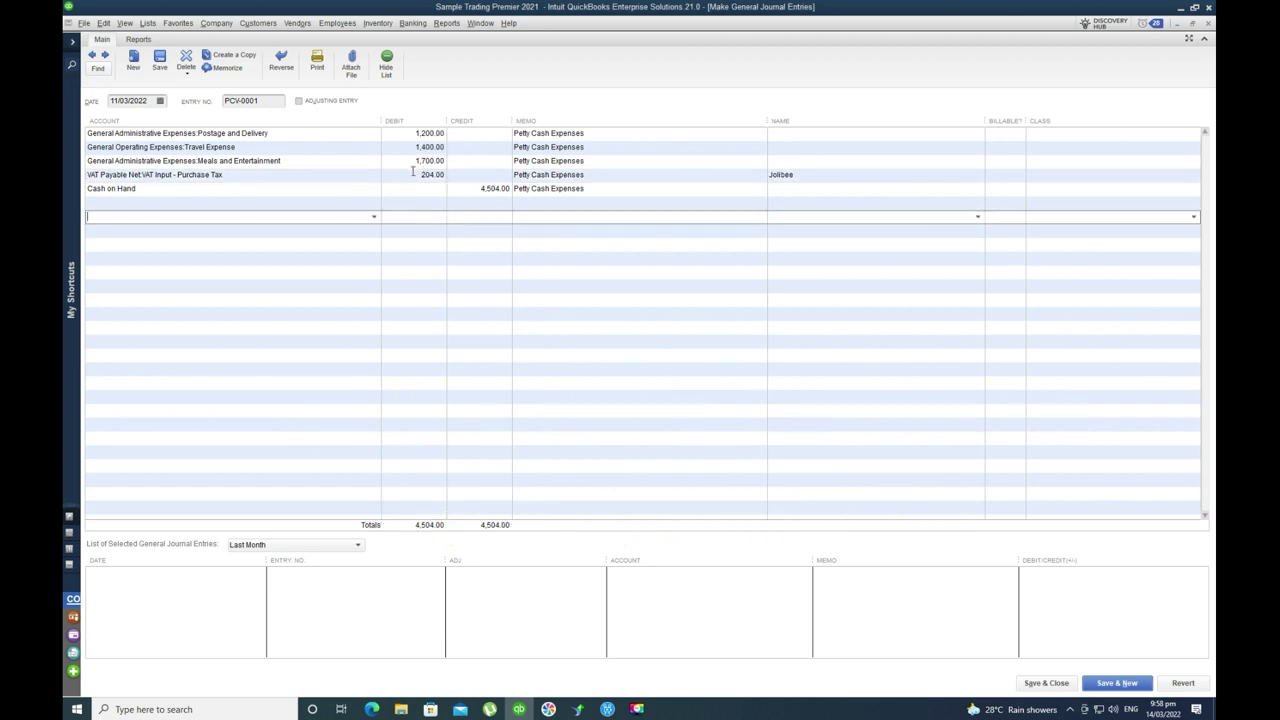
Select VAT Input - Purchase Tax as the VAT line's account and tag the vendor Jolibee as its name.
left_click(241, 175)
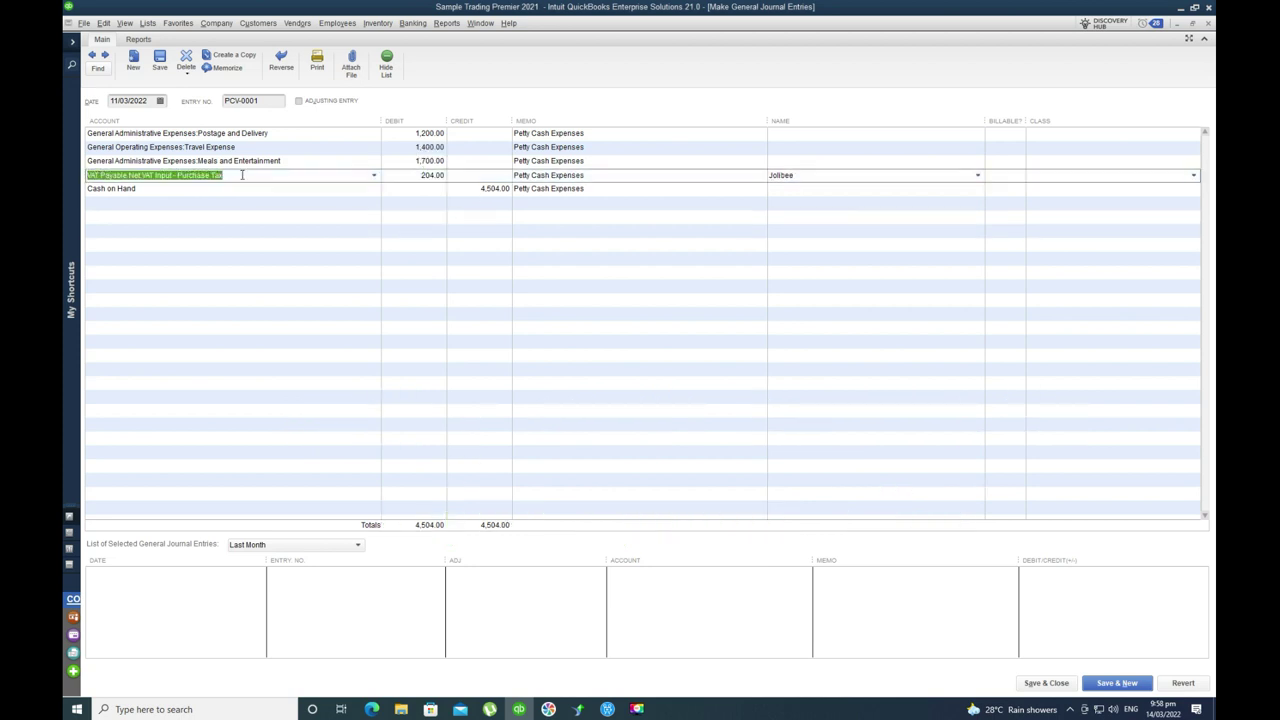
left_click(373, 177)
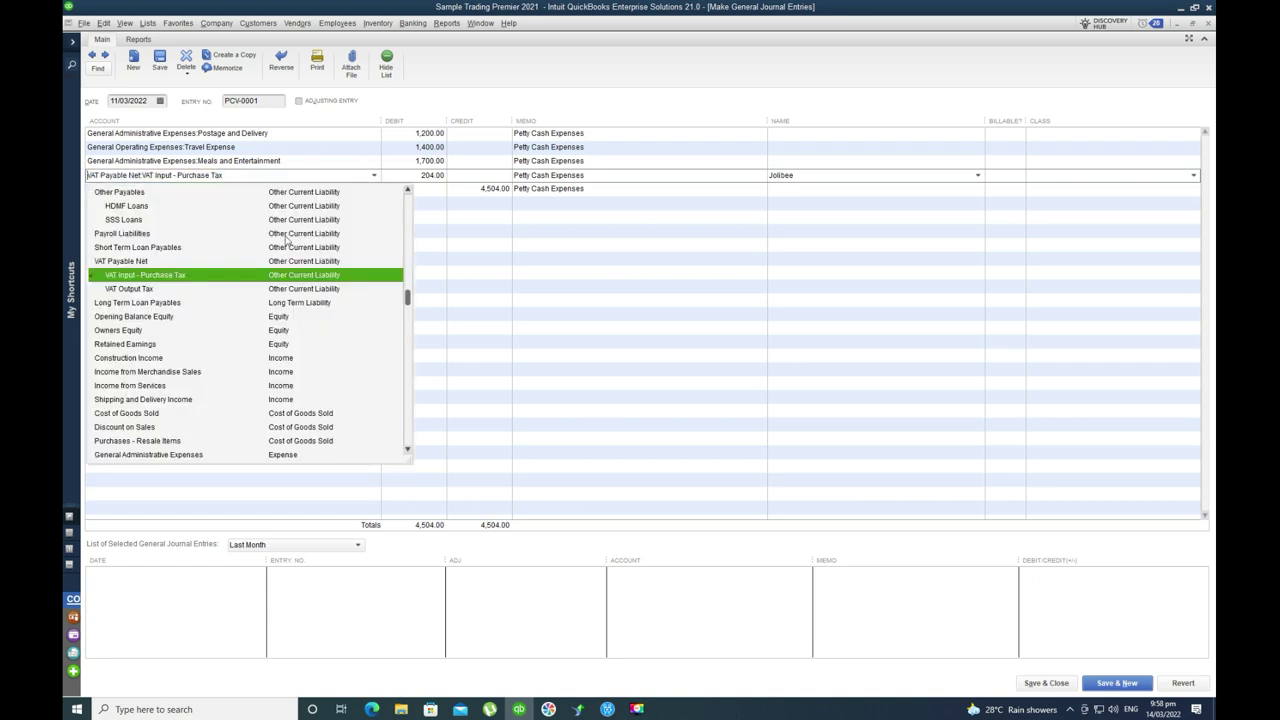
left_click(182, 275)
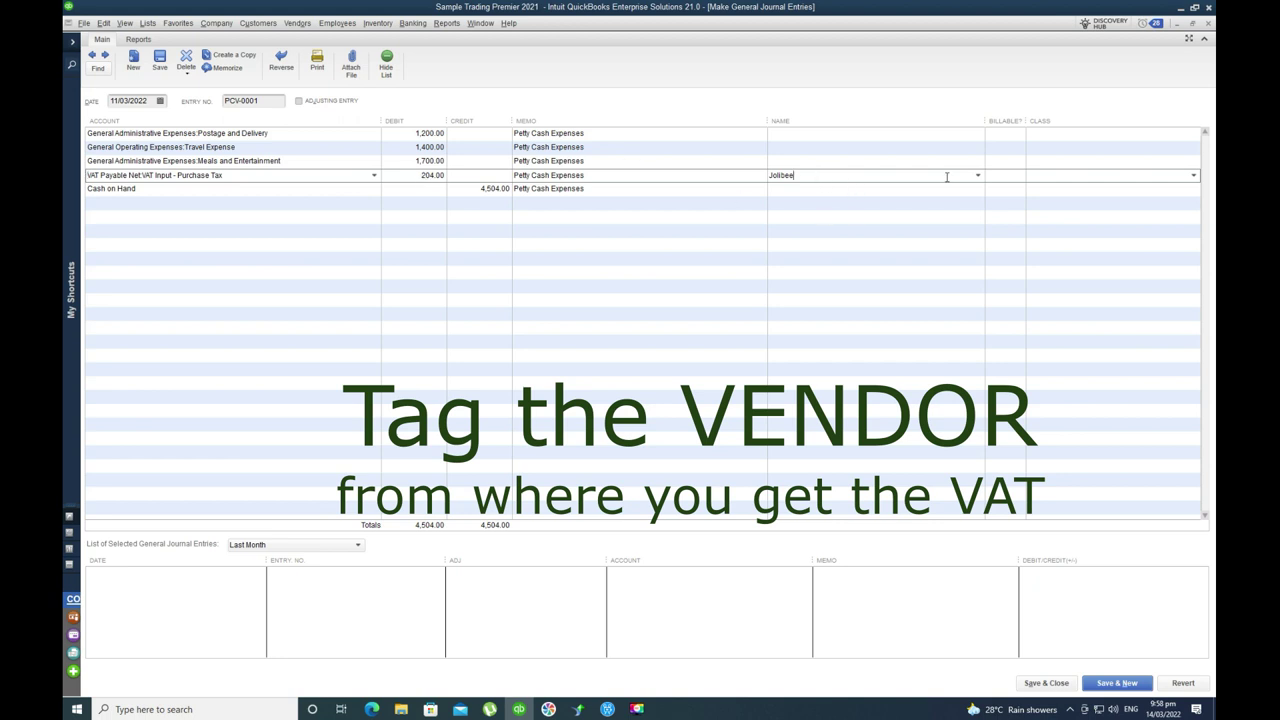
left_click(978, 176)
left_click(808, 331)
Extend the VAT Input line's memo to "Petty Cash Expenses Bill from Jolibee for Company Meal Expenses".
left_click(654, 180)
type("B")
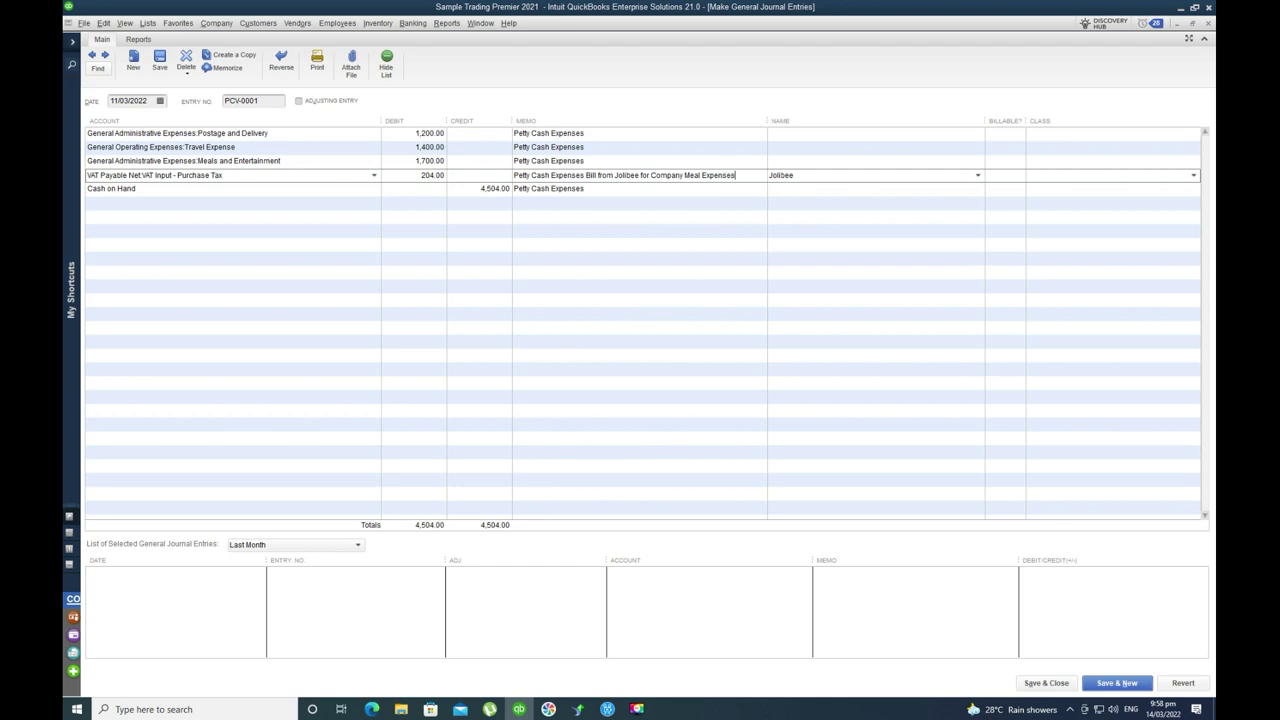
left_click(630, 232)
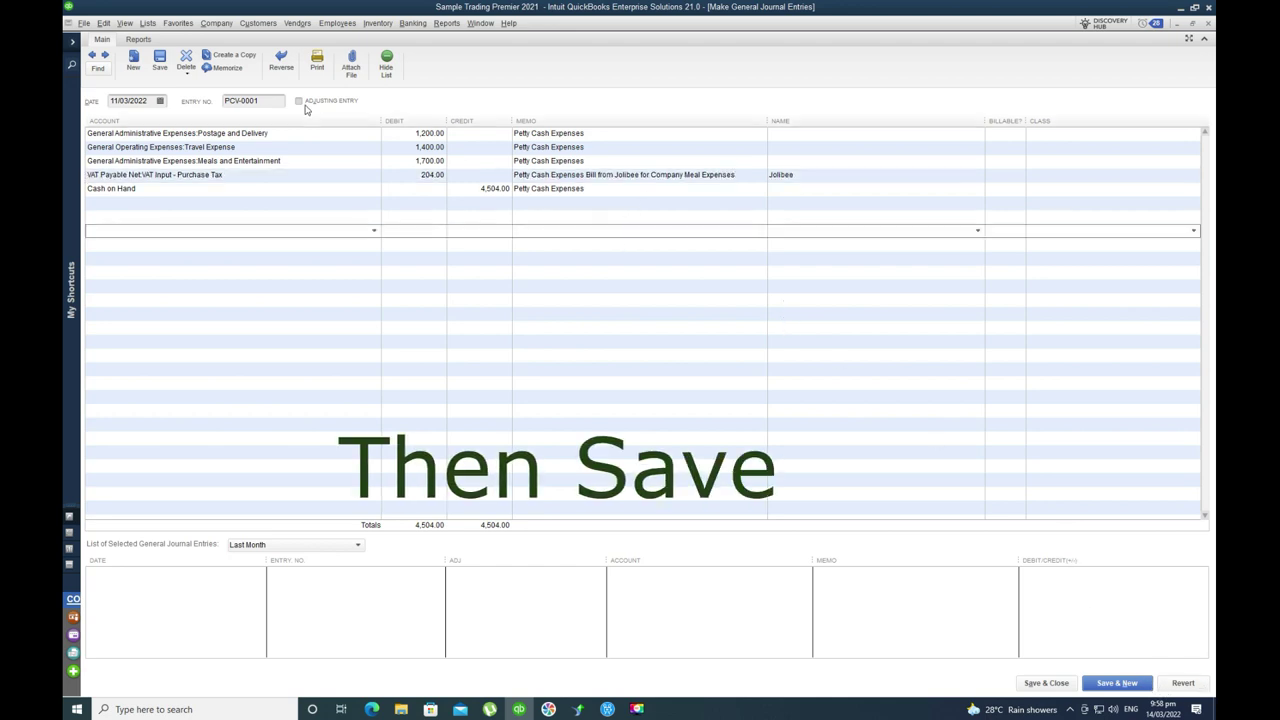
Save the petty cash journal entry and accept recording the changes to the transaction.
left_click(159, 62)
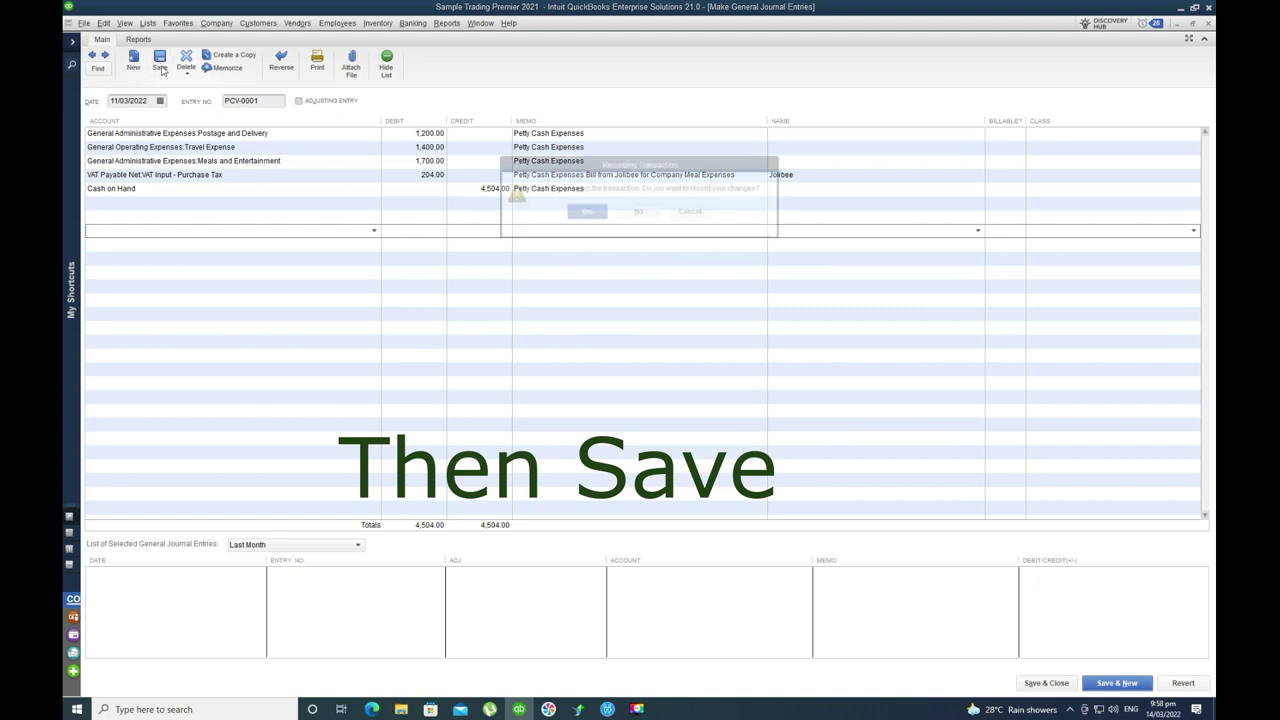
left_click(584, 213)
left_click(597, 231)
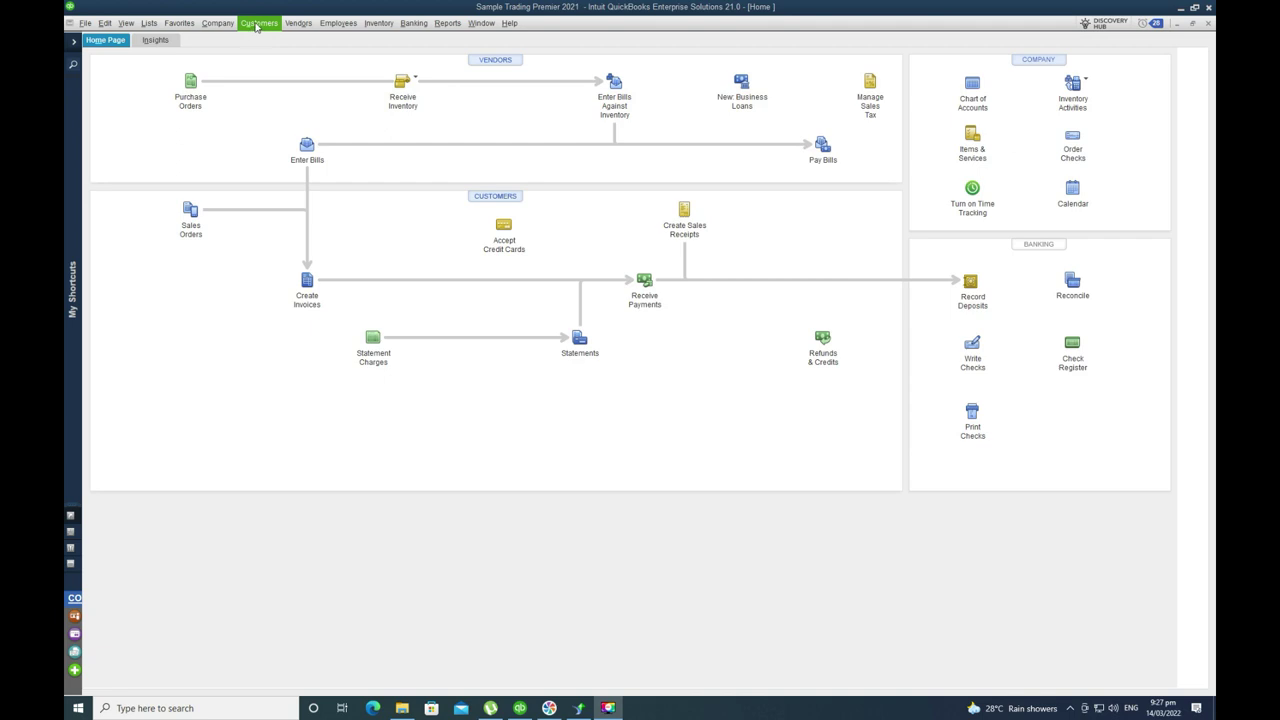
Open the VAT Payable Net account's QuickReport from the chart of accounts and widen the report's Name and Memo columns.
left_click(217, 23)
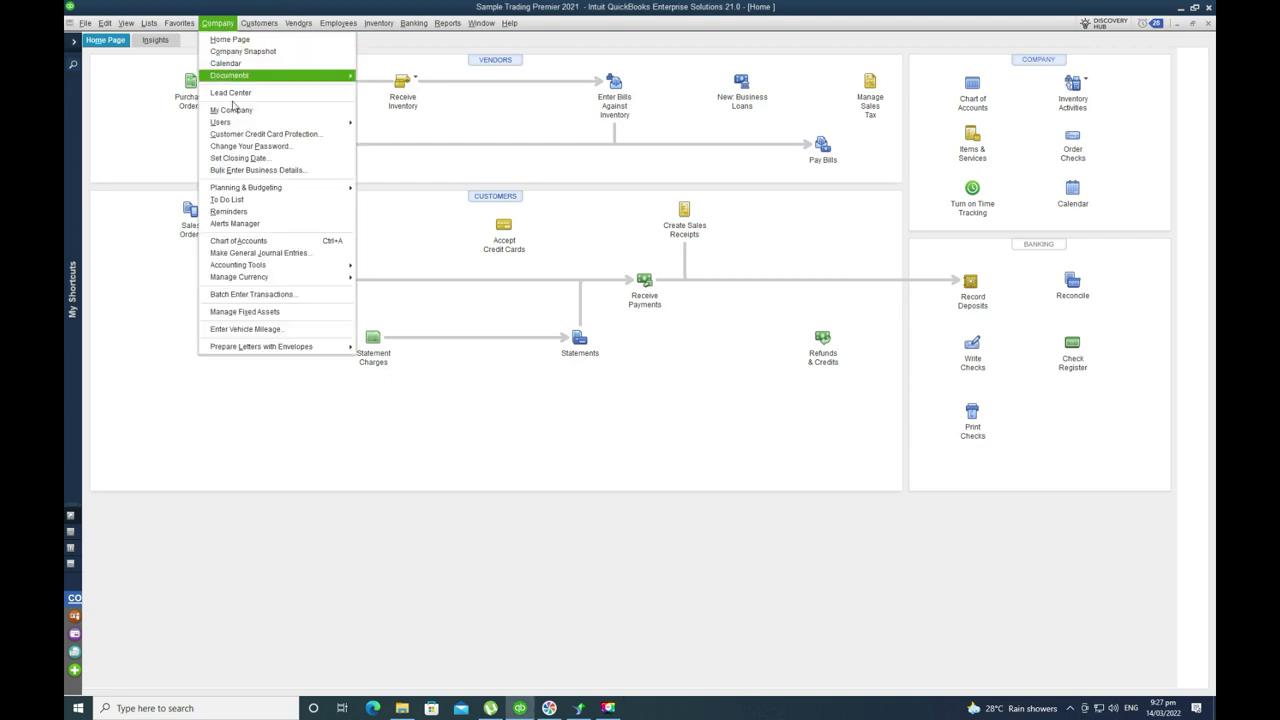
left_click(238, 242)
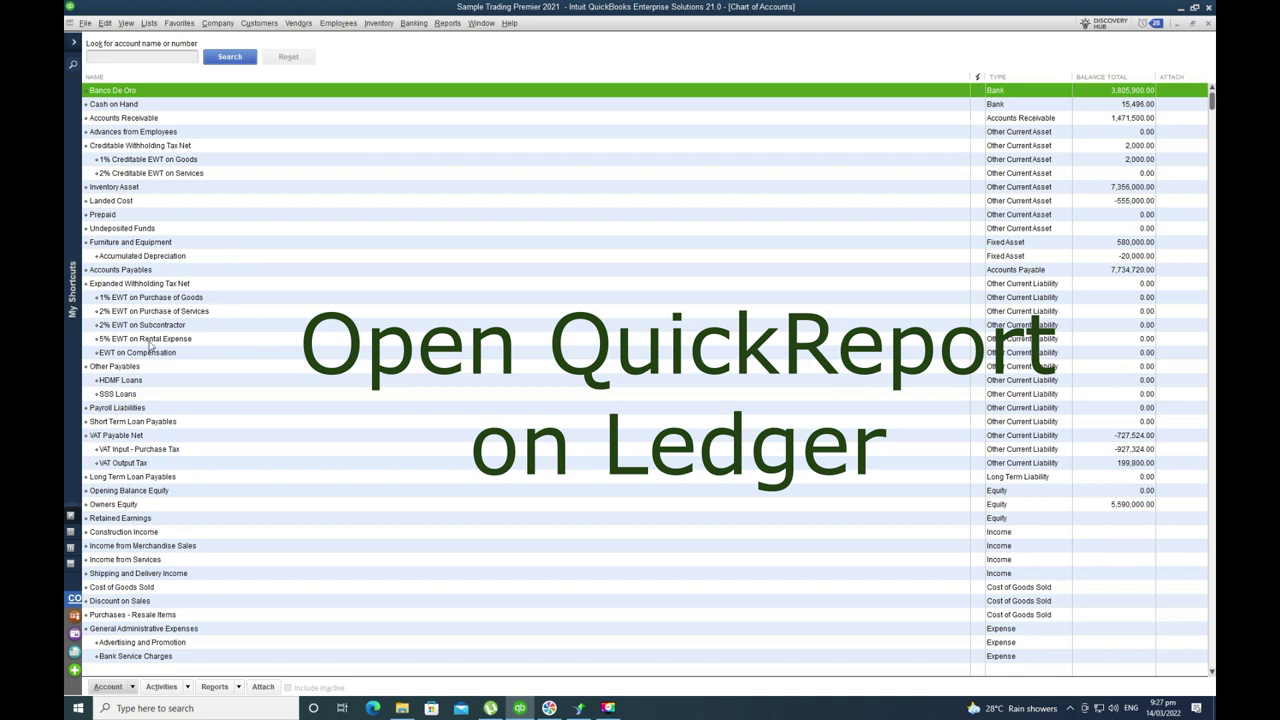
right_click(120, 437)
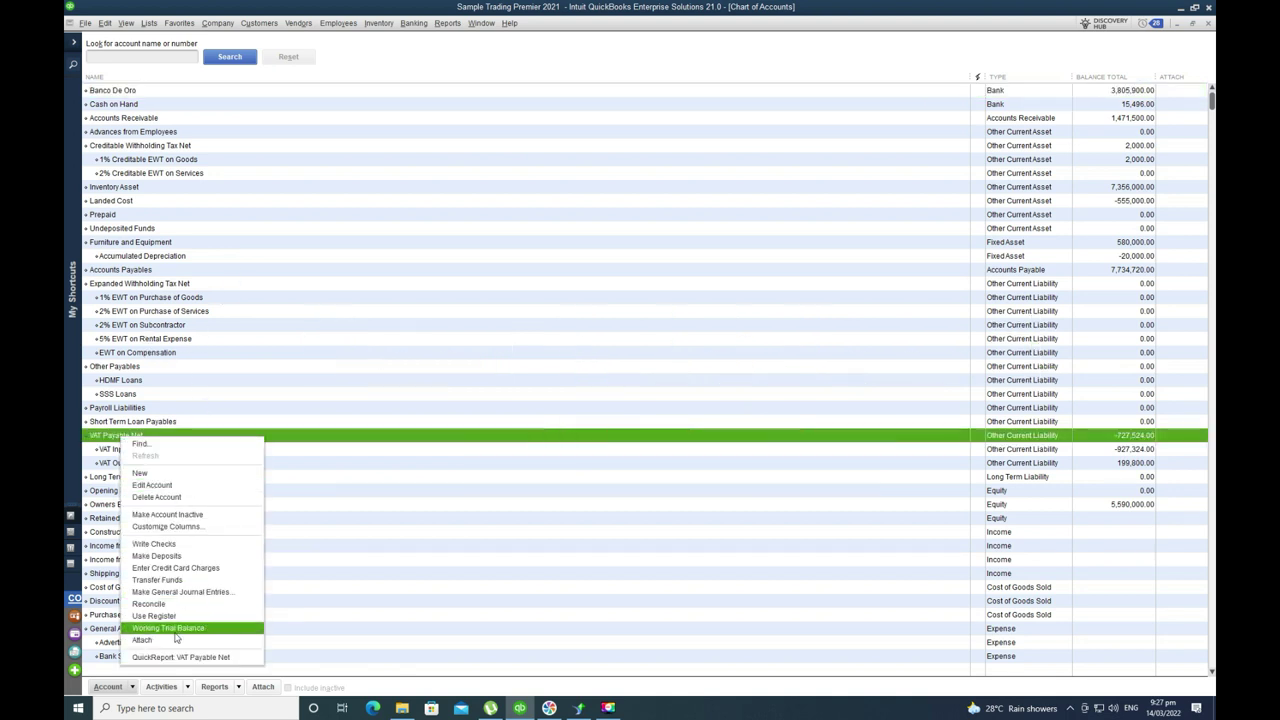
left_click(175, 657)
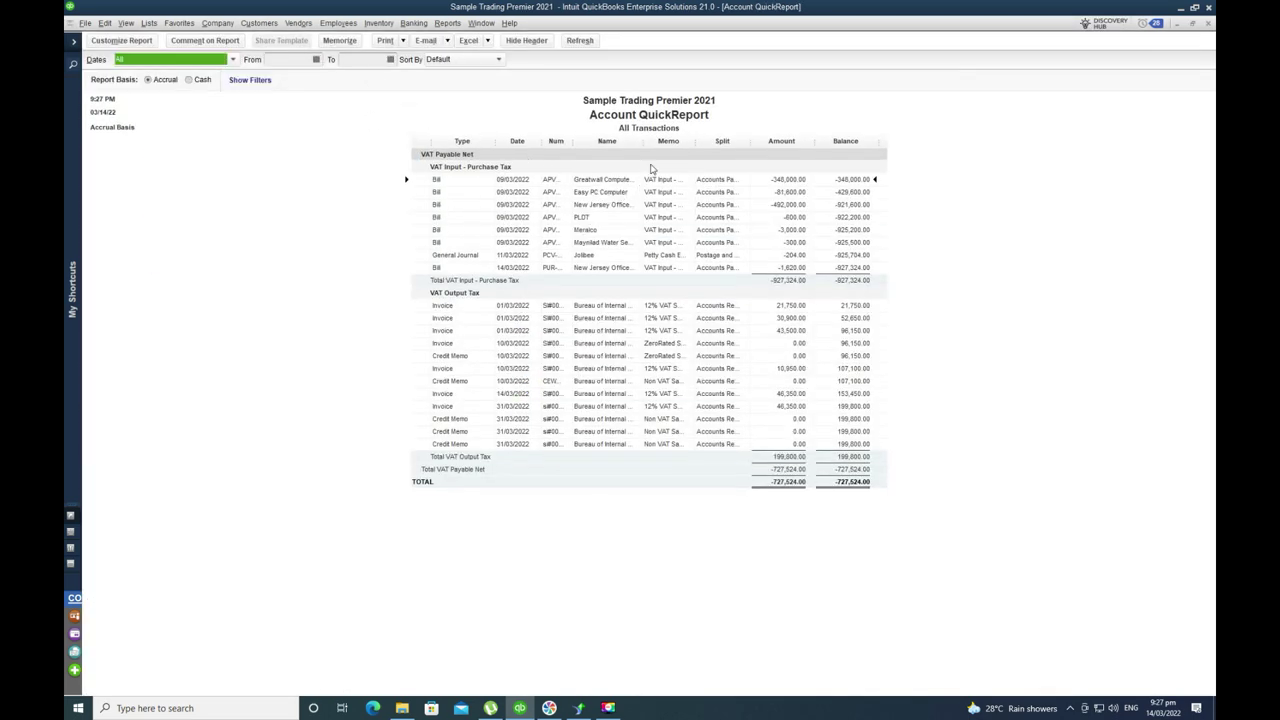
left_click_drag(646, 142, 697, 150)
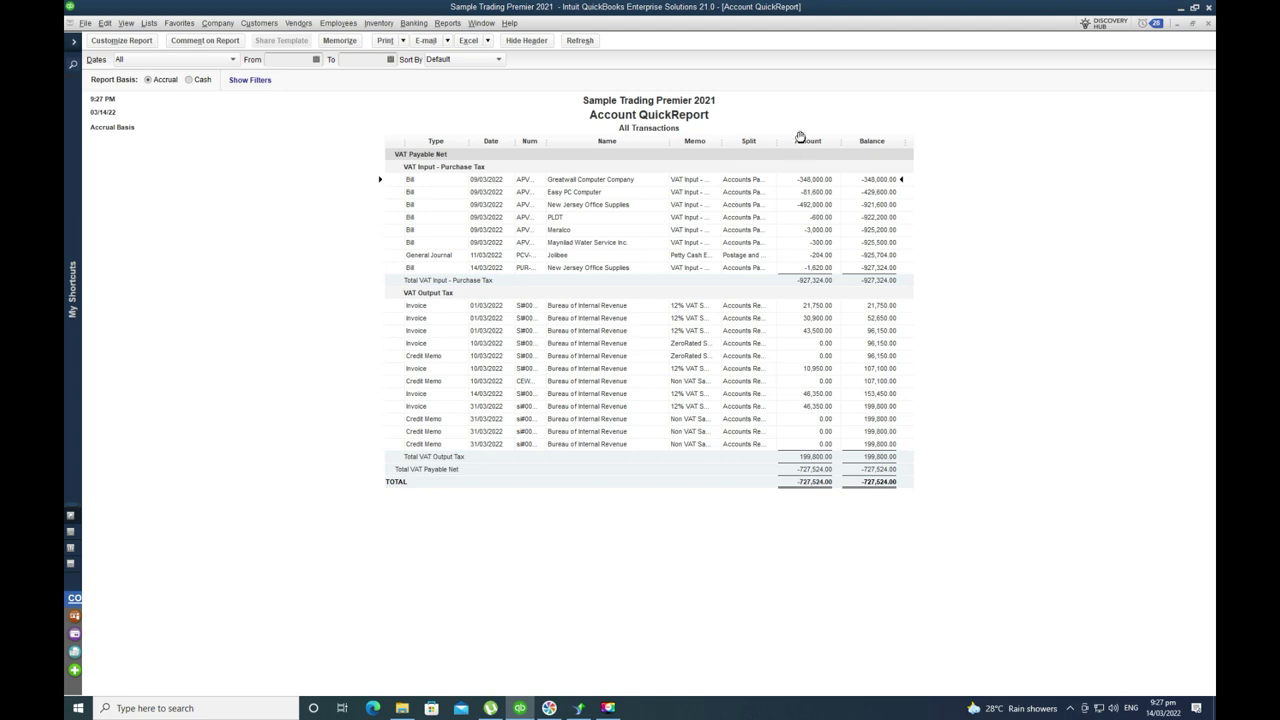
left_click_drag(777, 143, 826, 142)
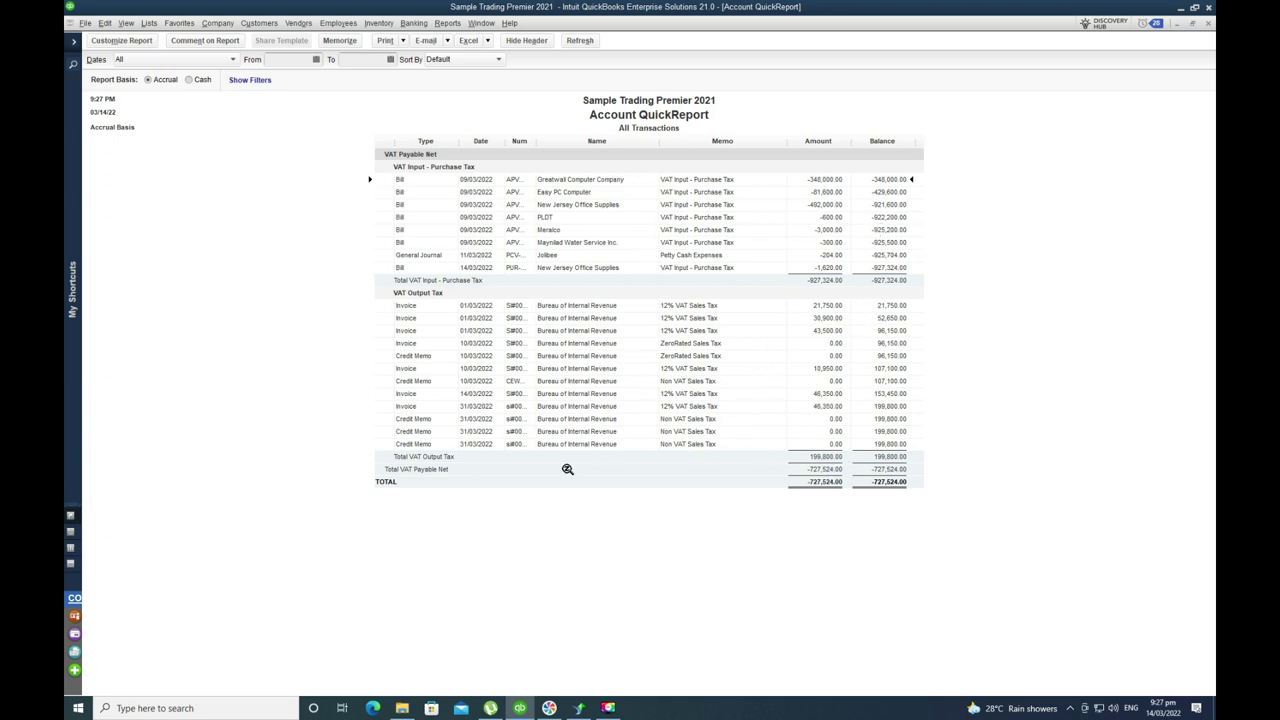
Open VAT RELIEF PURCHASE and VAT RELIEF SALES from the Crystal Templates Printing folder in SAP Crystal Reports and dismiss the data protection notice.
left_click(401, 708)
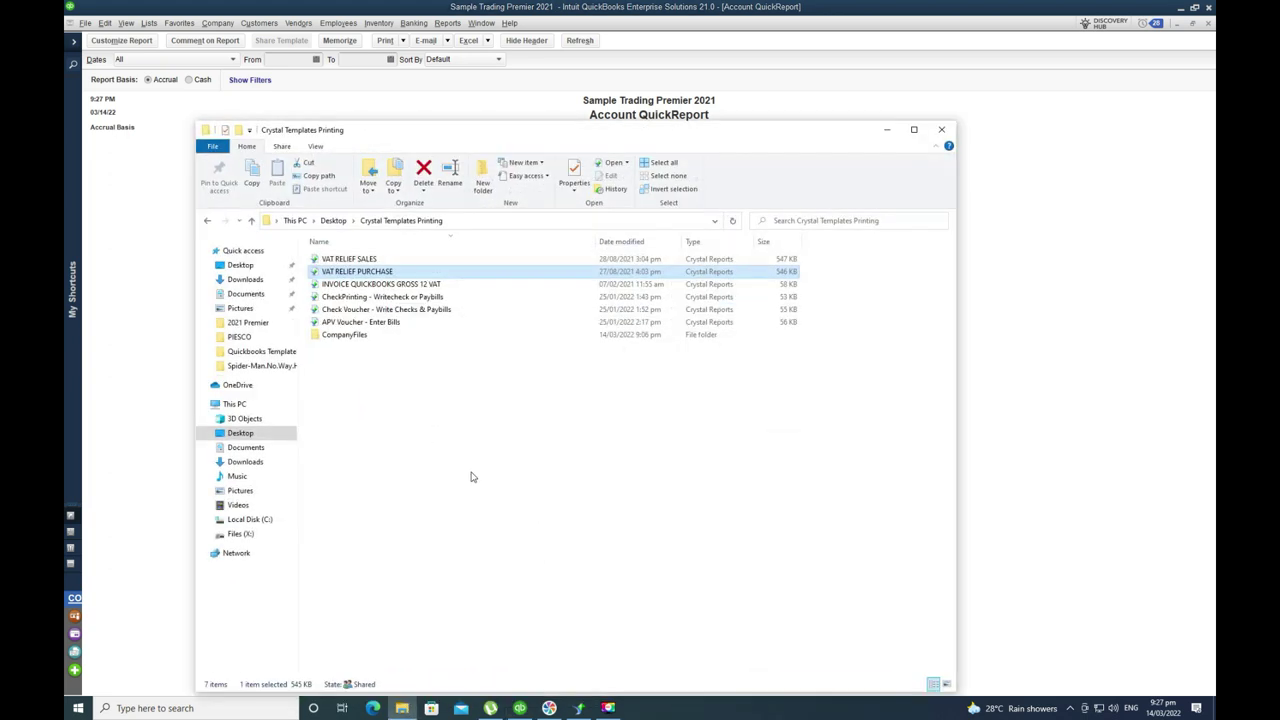
double_click(355, 272)
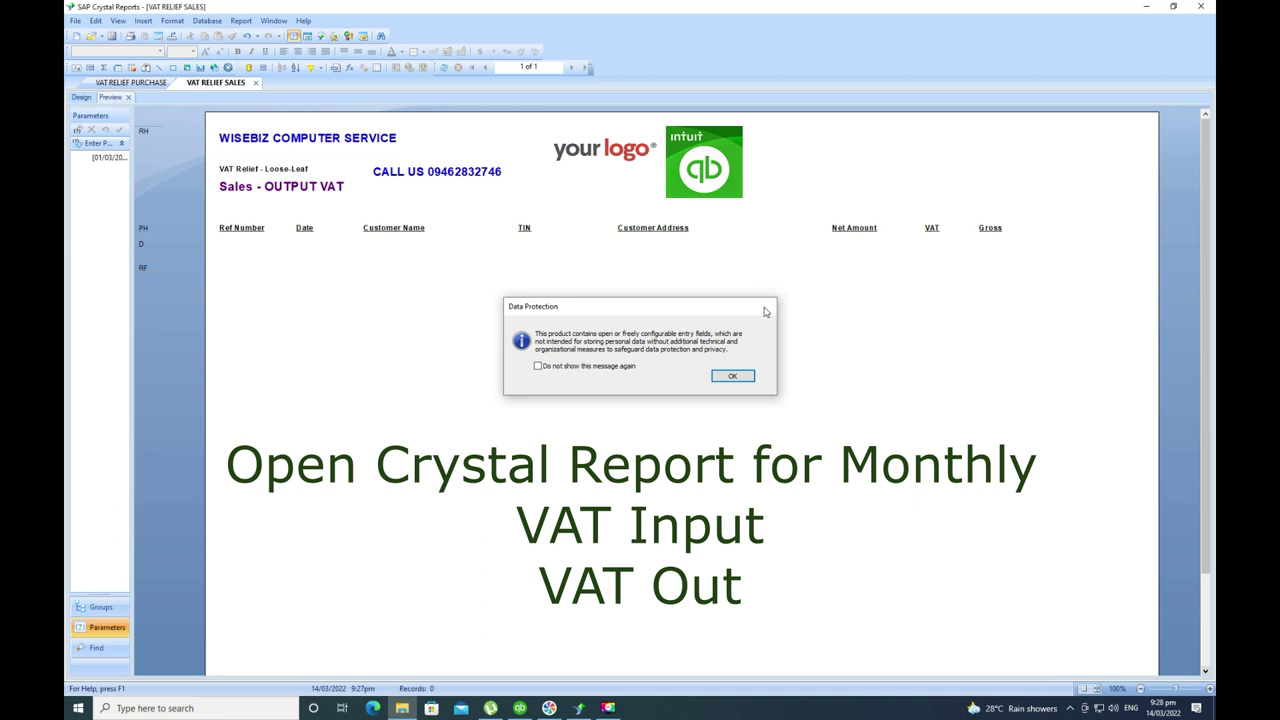
left_click(767, 306)
Examine the Sales - OUTPUT VAT heading in VAT RELIEF SALES and the Purchase Input VAT heading in VAT RELIEF PURCHASE.
left_click(214, 84)
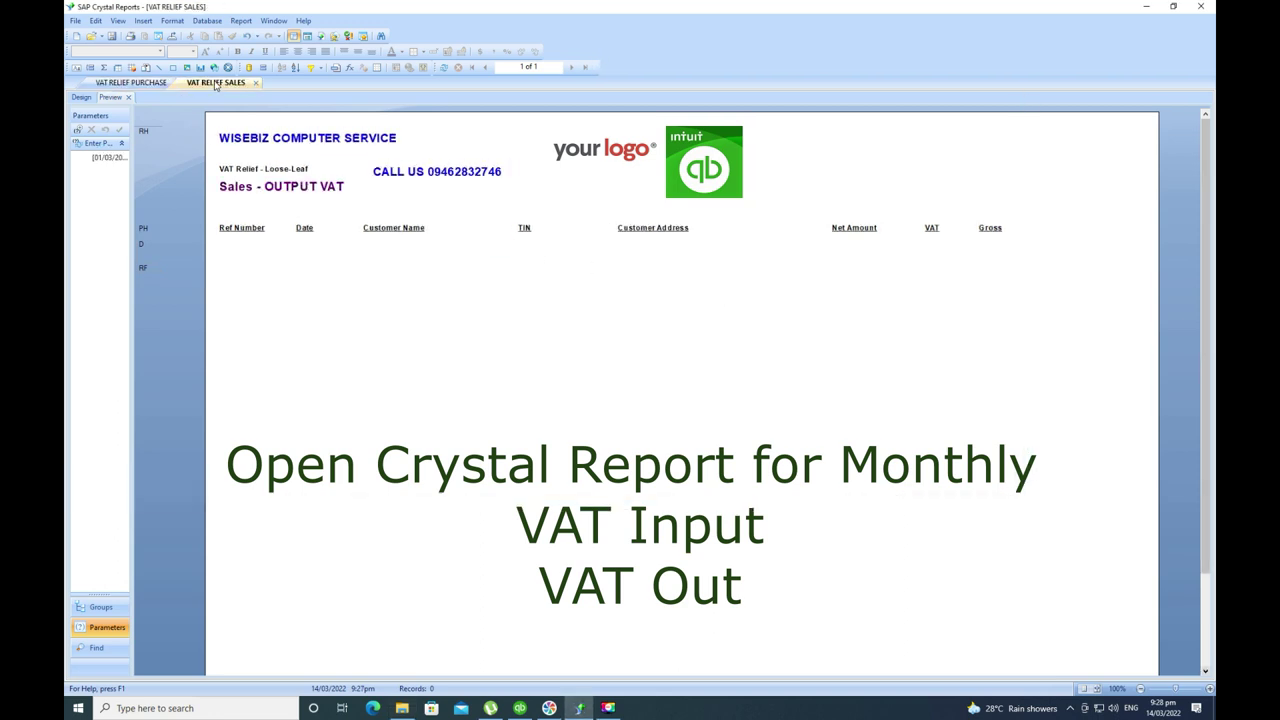
left_click(226, 186)
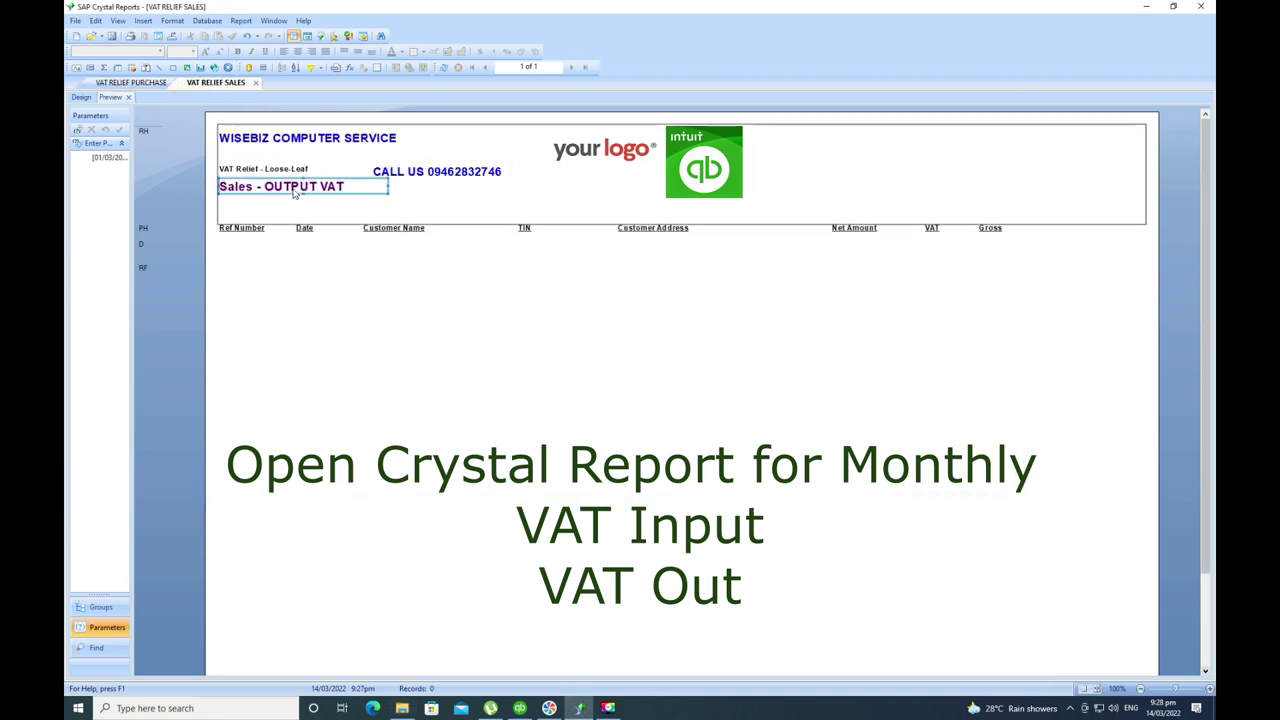
left_click(132, 83)
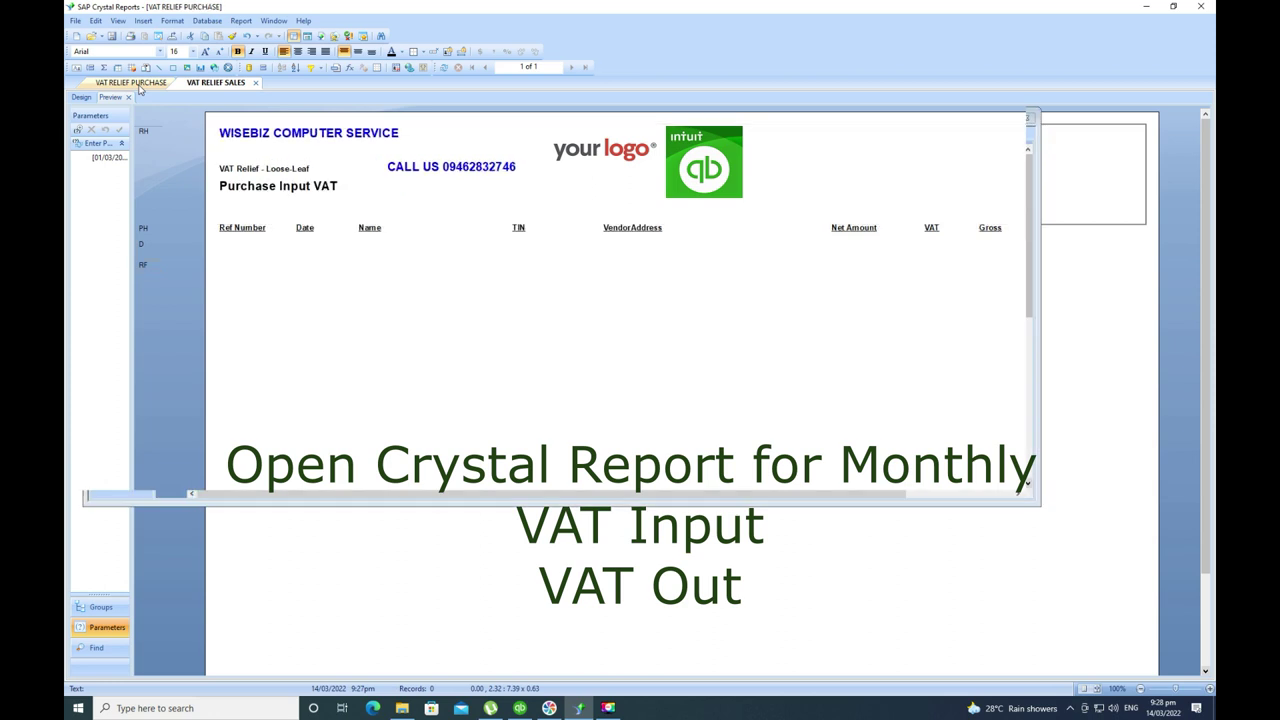
left_click(288, 192)
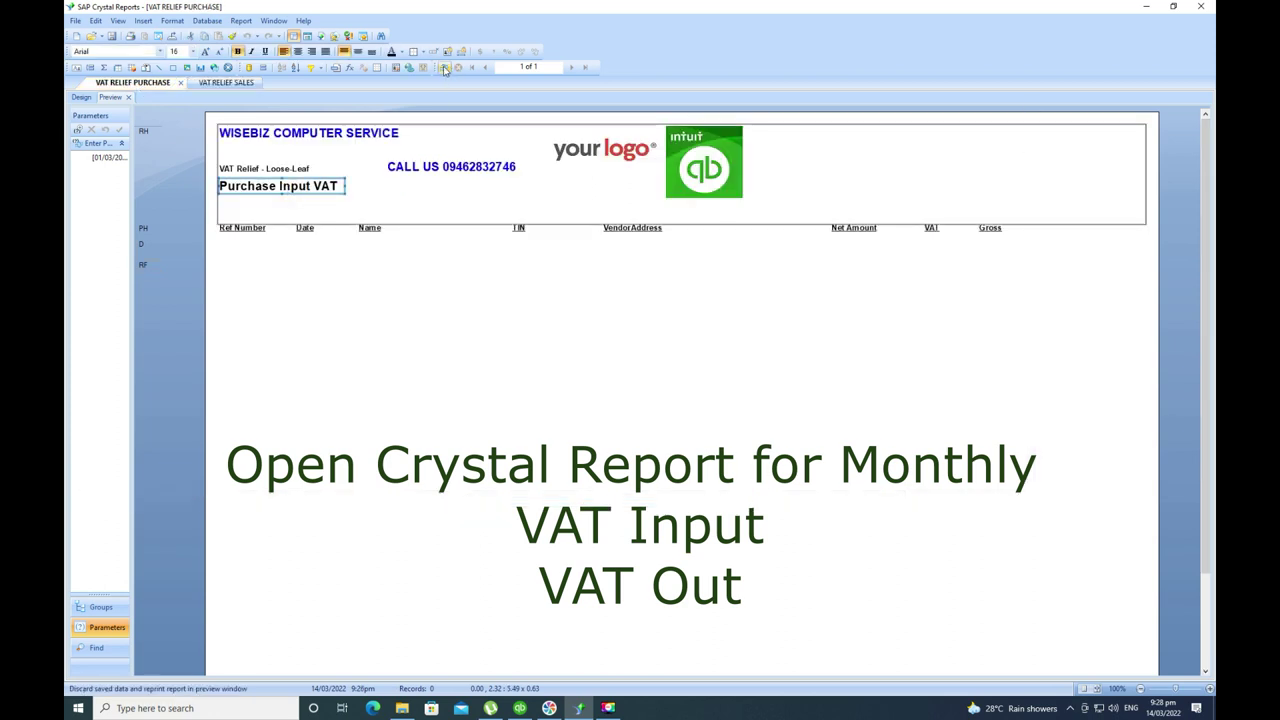
left_click(452, 334)
Refresh the VAT RELIEF PURCHASE report's data with new parameter values for the period March 2022.
left_click(444, 67)
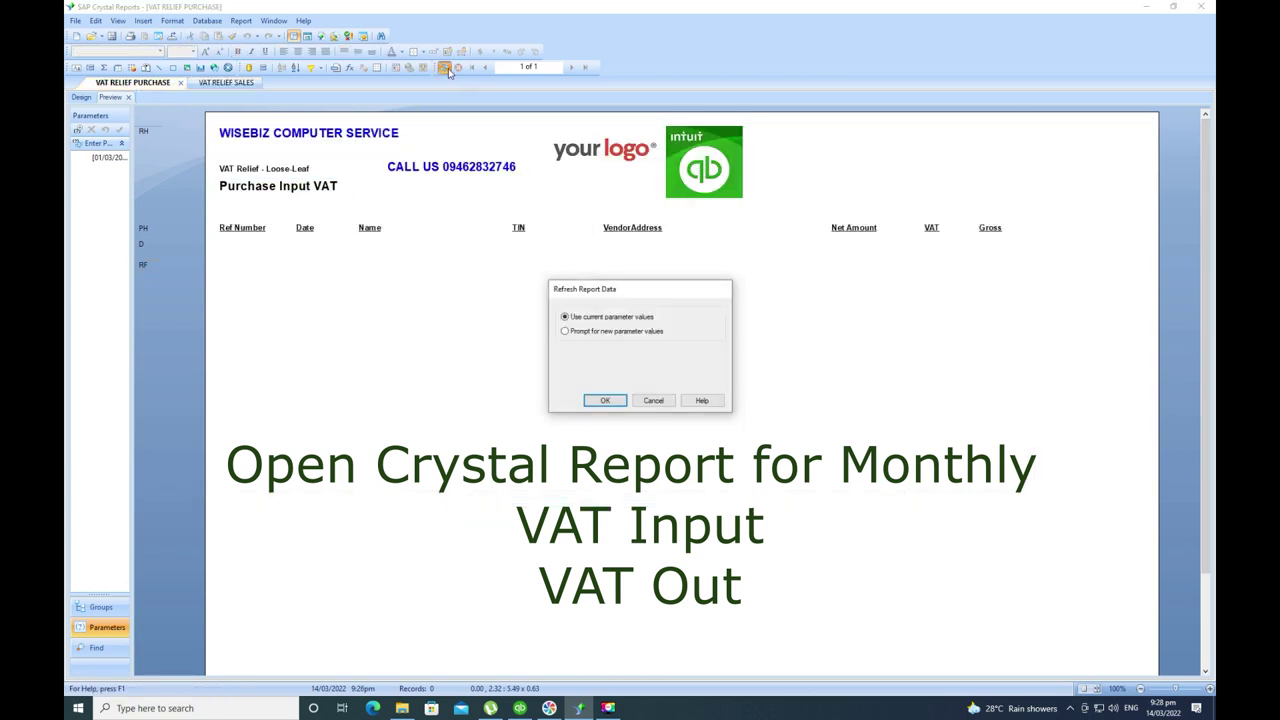
left_click(600, 331)
left_click(605, 400)
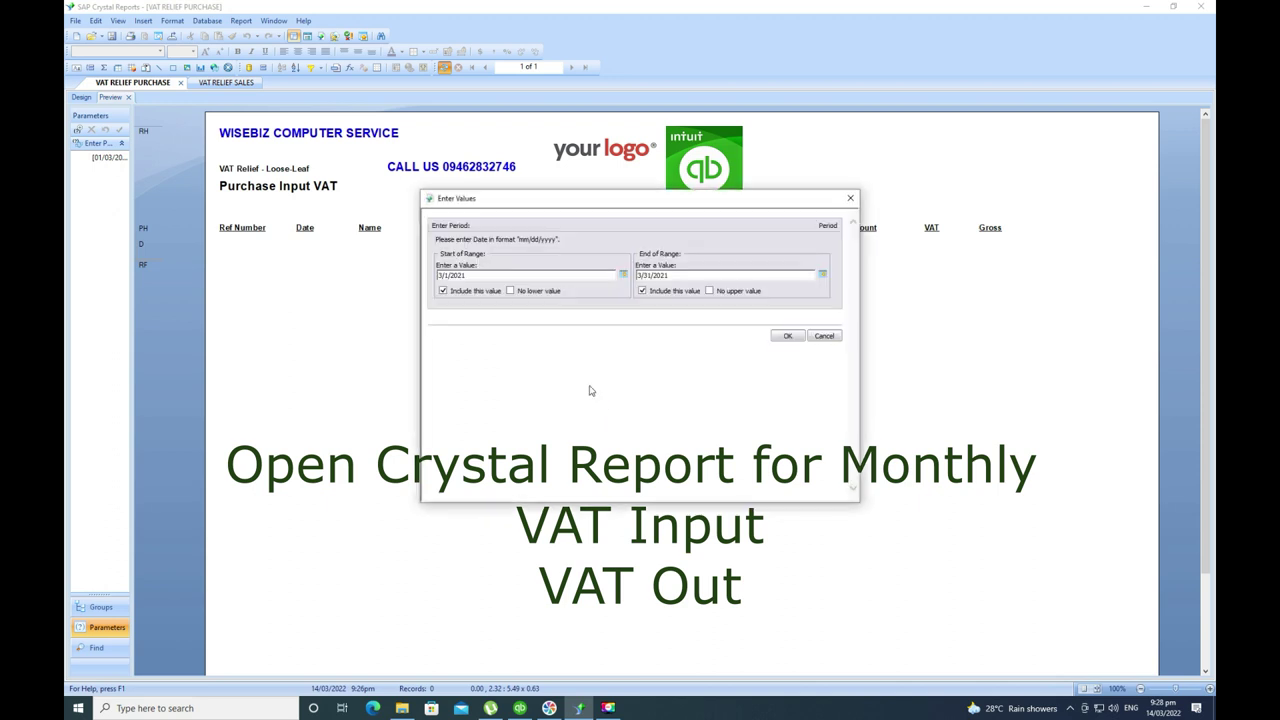
left_click(469, 276)
left_click(478, 275)
left_click(787, 338)
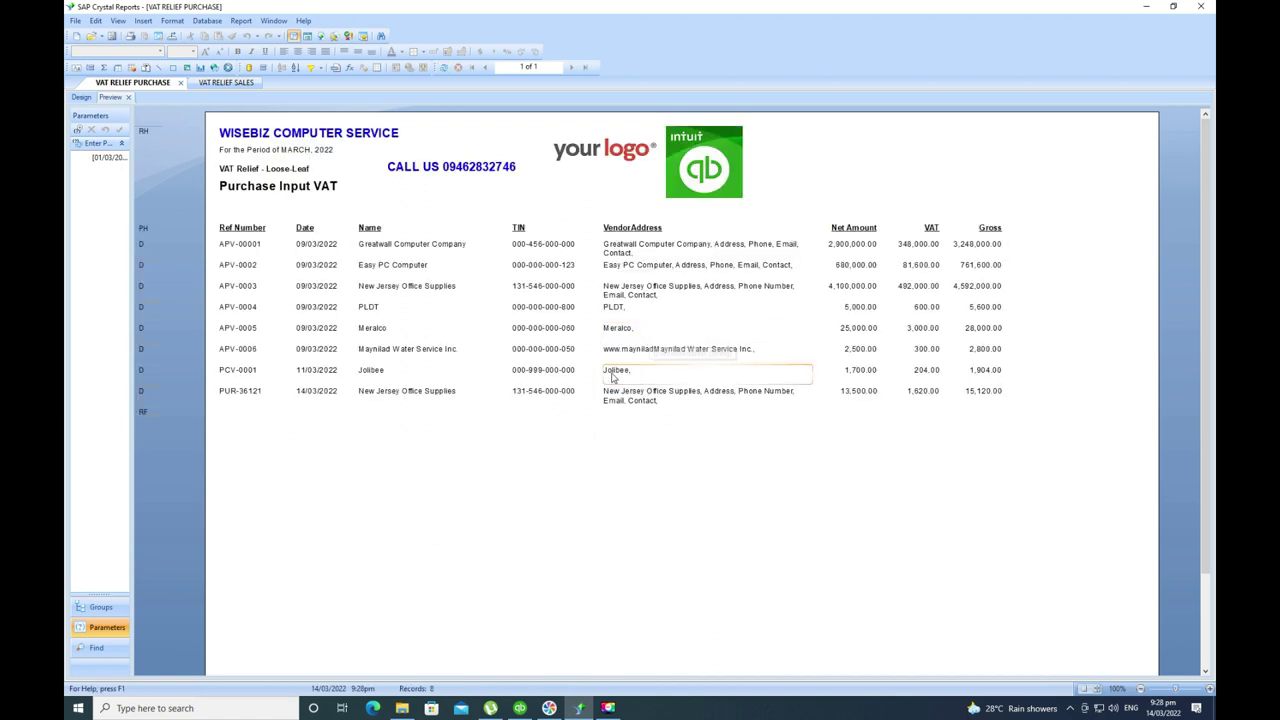
Check the Jolibee petty cash entry and the other vendor rows in the Purchase Input VAT report.
left_click(617, 375)
left_click(655, 444)
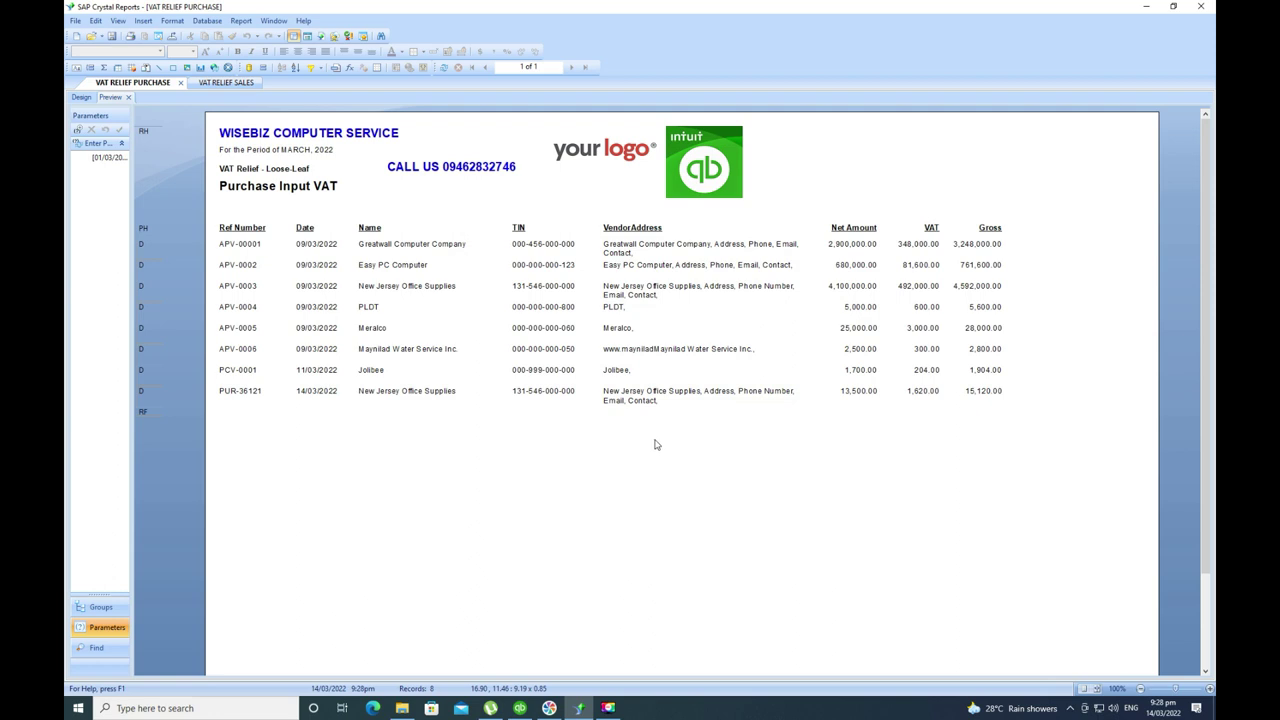
left_click(399, 327)
Switch to the VAT RELIEF SALES report.
left_click(226, 82)
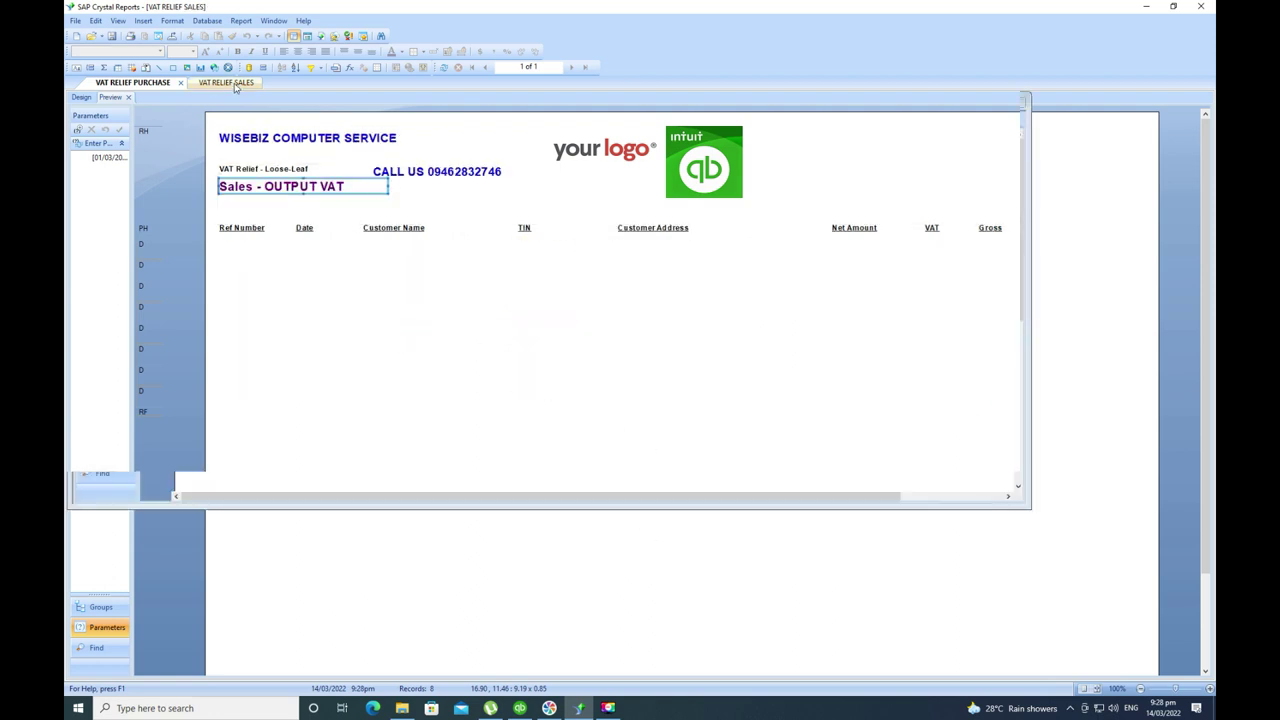